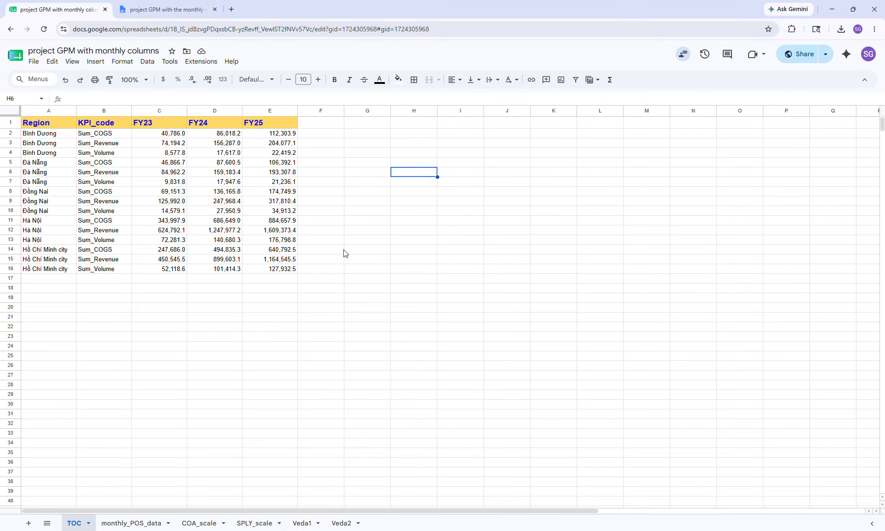
Review the regional KPI summary sheet and the monthly_POS_data sheet in the spreadsheet
{"action": "left_click", "coordinate": [322, 291]}
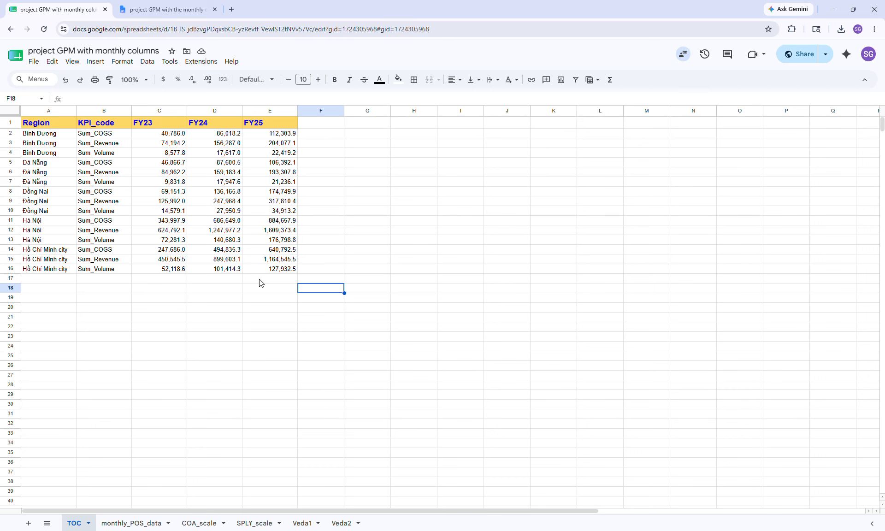
{"action": "left_click", "coordinate": [131, 523]}
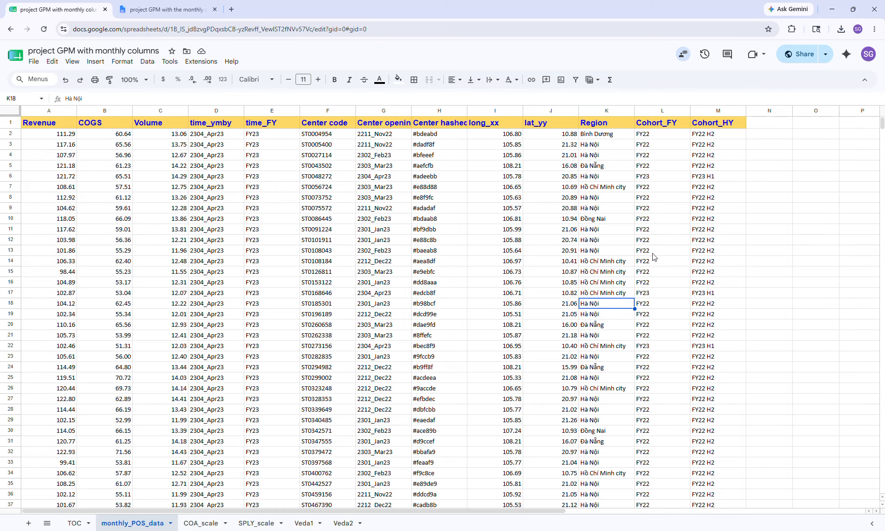
{"action": "left_click", "coordinate": [760, 260]}
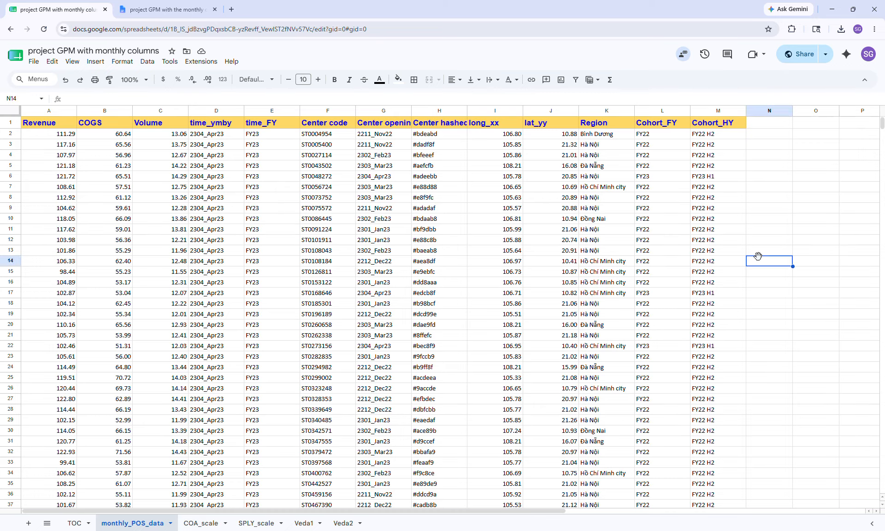
{"action": "left_click", "coordinate": [765, 298]}
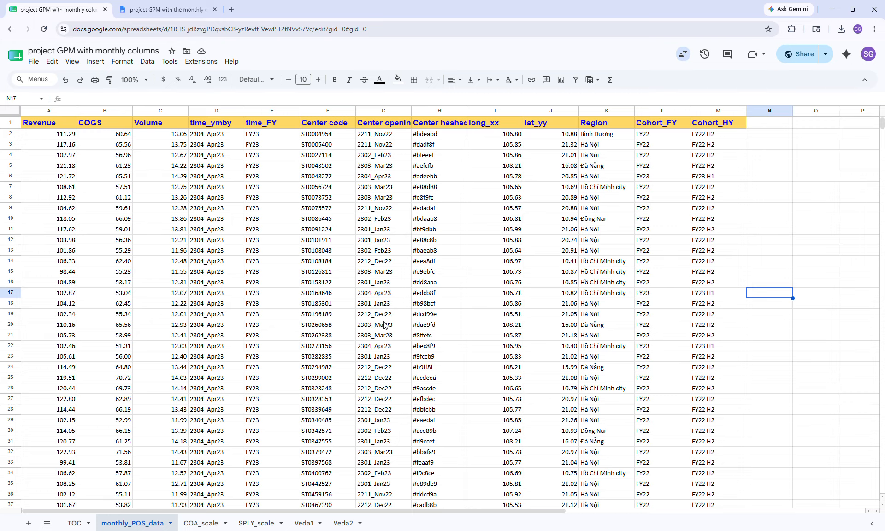
Switch to Power BI Desktop and open the CSV file 'project GPM with monthly columns - monthly_POS_data.csv' as a Text/CSV data source
{"action": "mouse_move", "coordinate": [572, 530]}
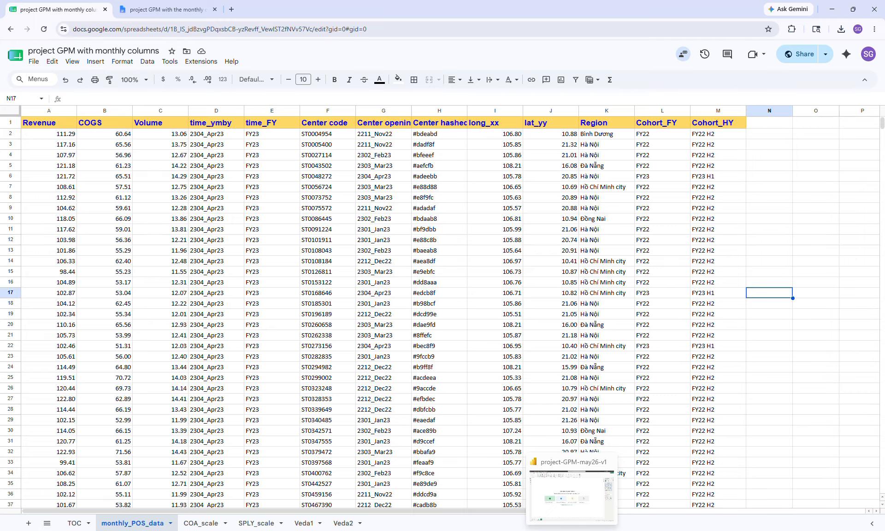
{"action": "left_click", "coordinate": [572, 530]}
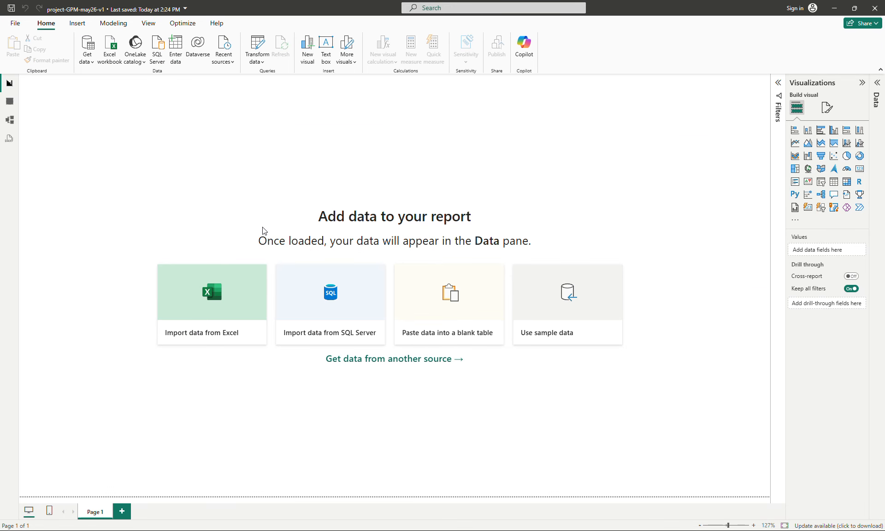
{"action": "left_click", "coordinate": [90, 60]}
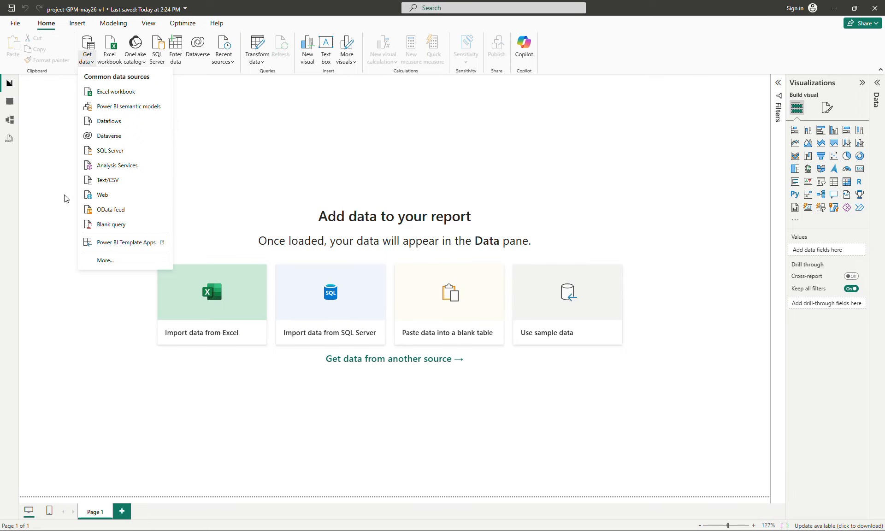
{"action": "left_click", "coordinate": [119, 183]}
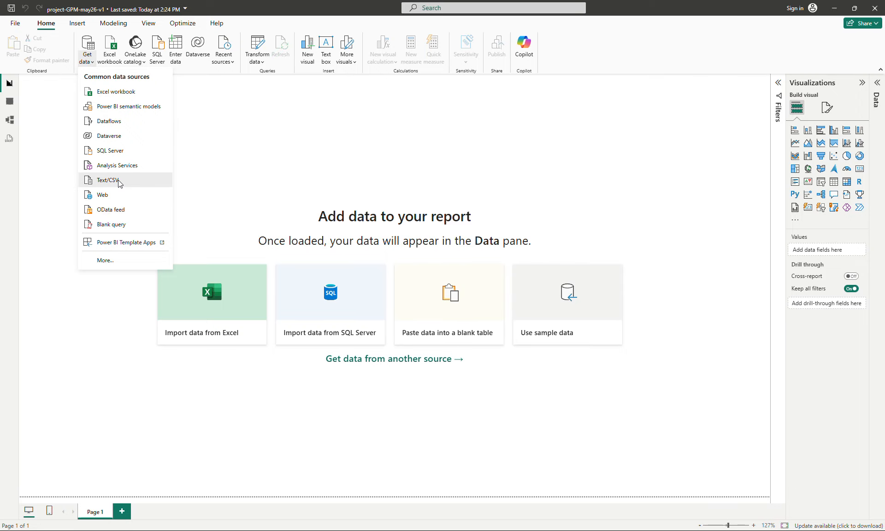
{"action": "double_click", "coordinate": [248, 230]}
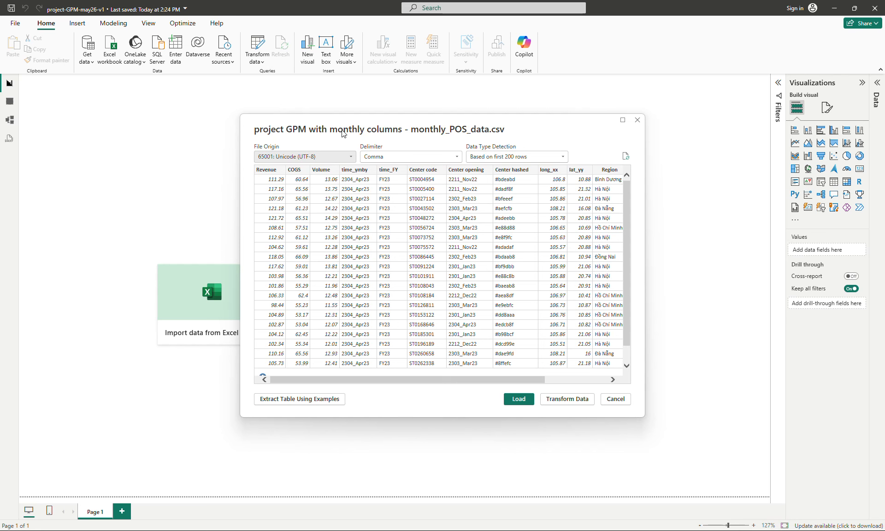
Preview the CSV columns in the import dialog and load the data
{"action": "left_click_drag", "start_coordinate": [355, 126], "coordinate": [248, 132]}
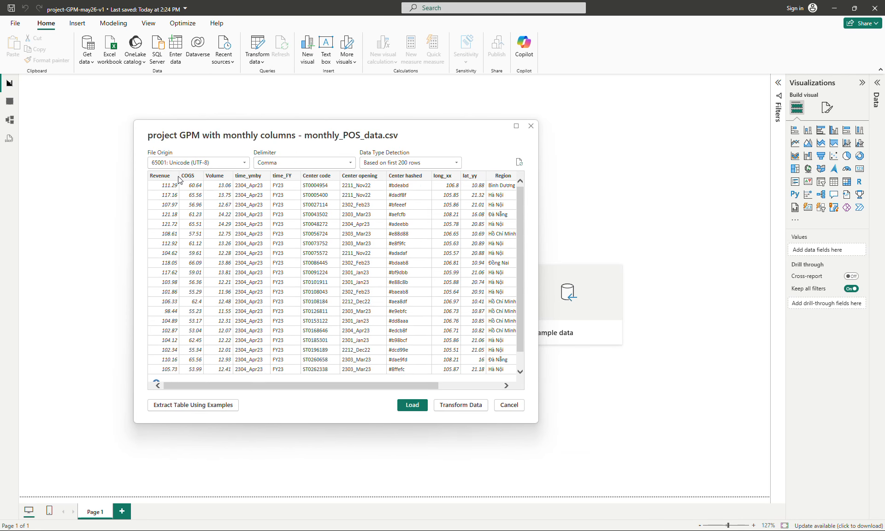
{"action": "left_click_drag", "start_coordinate": [312, 385], "coordinate": [375, 385]}
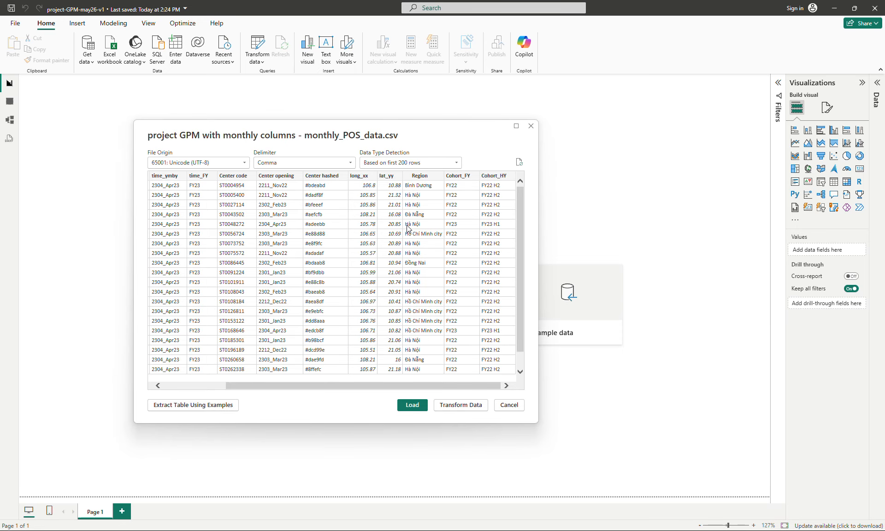
{"action": "left_click", "coordinate": [412, 405]}
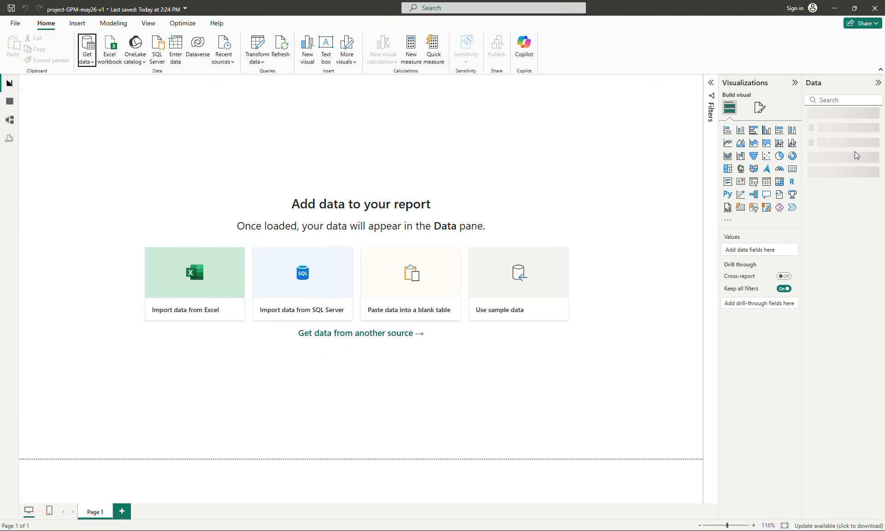
Rename the loaded table to b1_monthly and expand its field list
{"action": "double_click", "coordinate": [836, 119]}
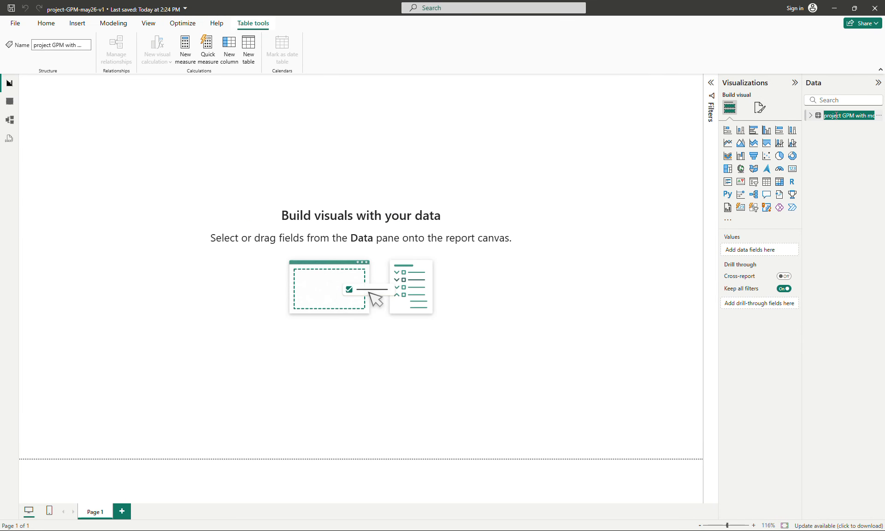
{"action": "type", "text": "b1"}
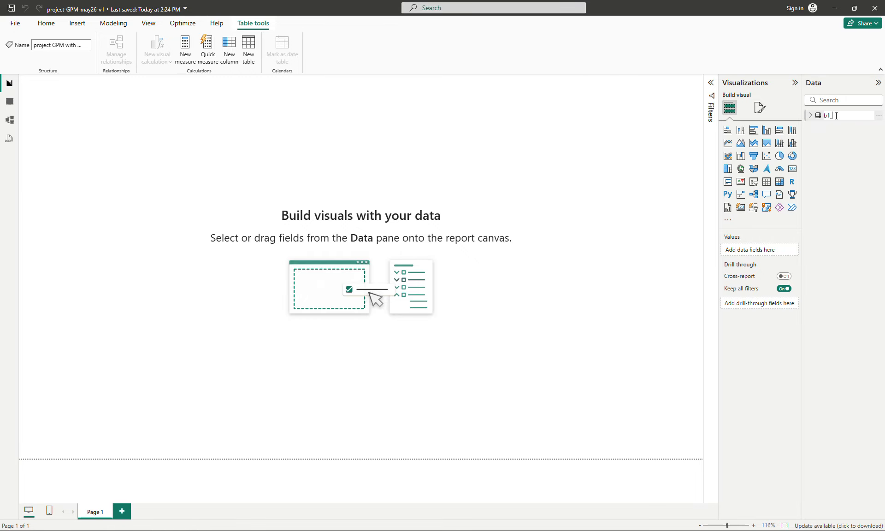
{"action": "type", "text": "_monthly"}
{"action": "key", "text": "Return"}
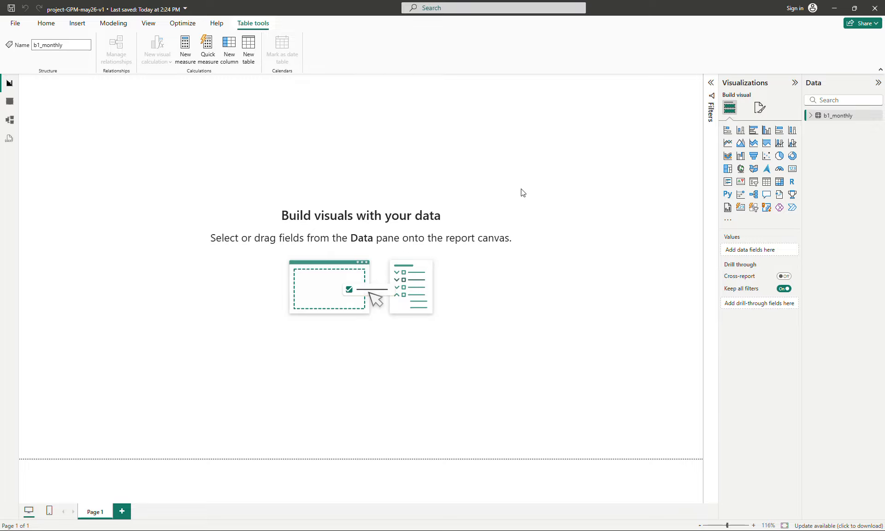
{"action": "left_click", "coordinate": [811, 116]}
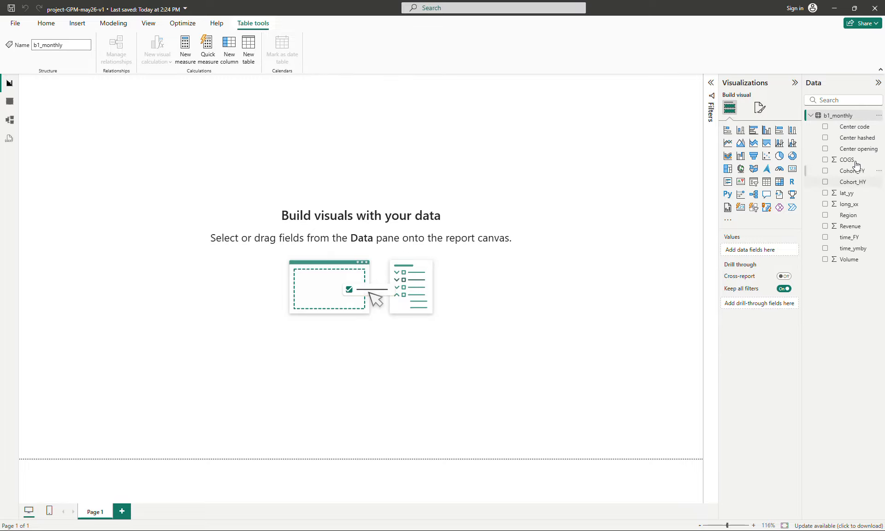
Inspect the b1_monthly rows in table view, then add an empty table visual to the report page
{"action": "left_click", "coordinate": [10, 102]}
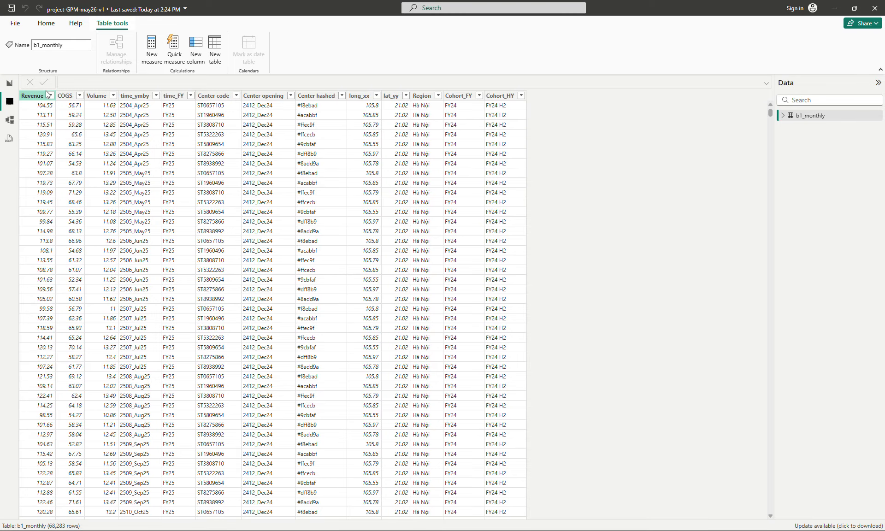
{"action": "left_click", "coordinate": [8, 86]}
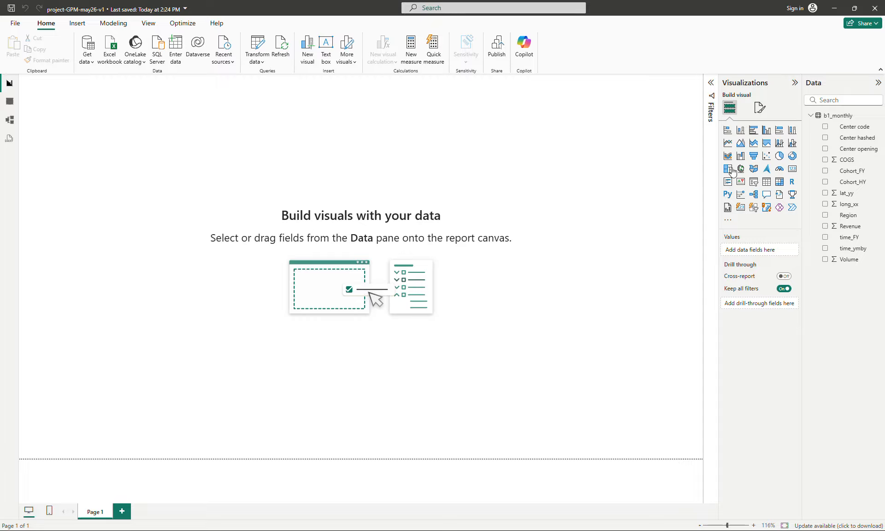
{"action": "left_click", "coordinate": [767, 183]}
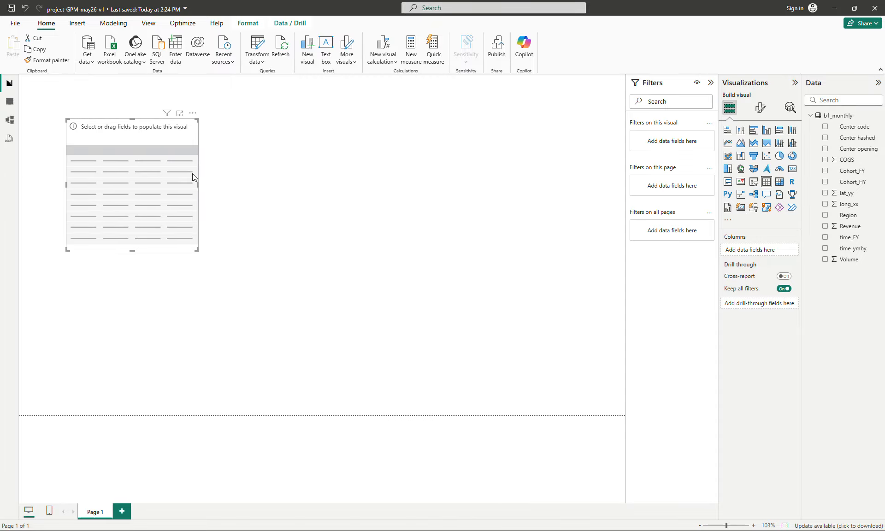
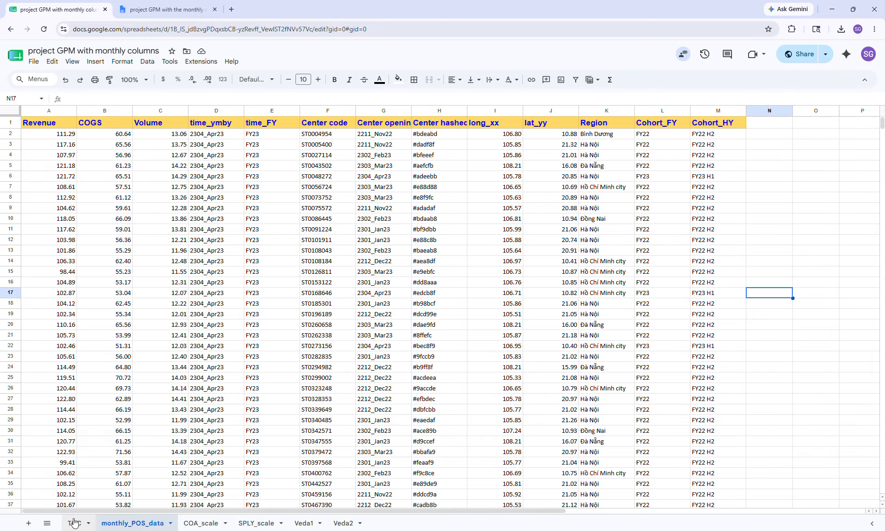
Review the regional KPI totals by fiscal year on the TOC sheet, then return to Power BI
{"action": "left_click", "coordinate": [74, 522]}
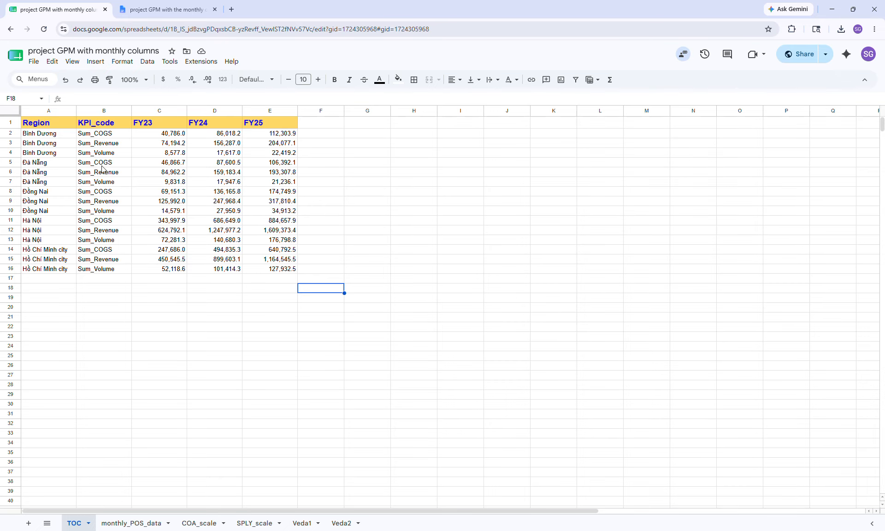
{"action": "left_click", "coordinate": [105, 144]}
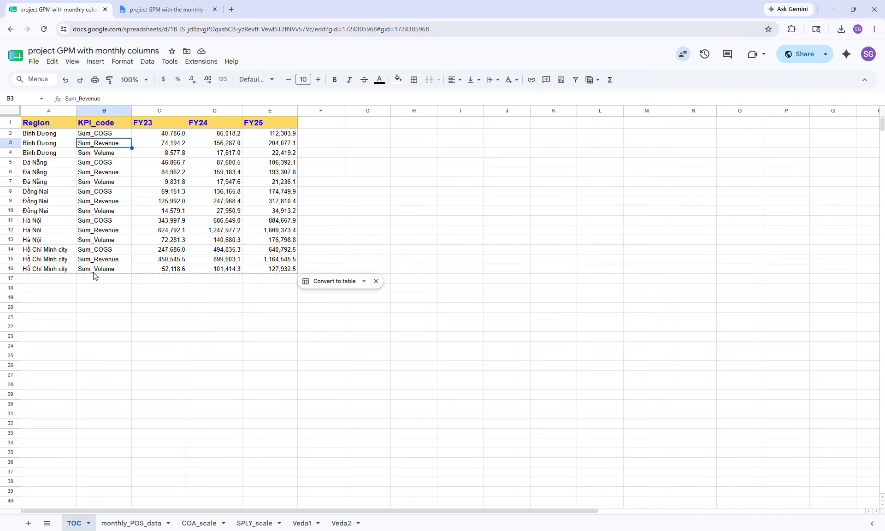
{"action": "left_click", "coordinate": [353, 171]}
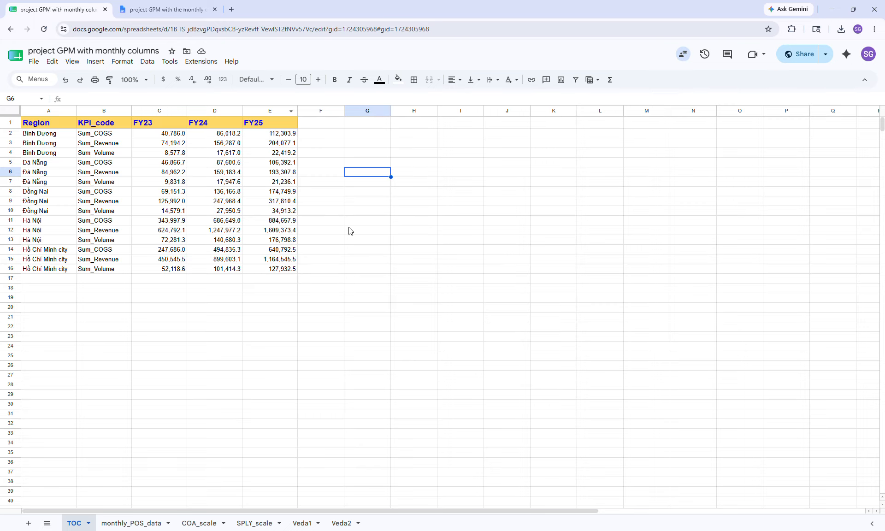
{"action": "key", "text": "alt+Tab"}
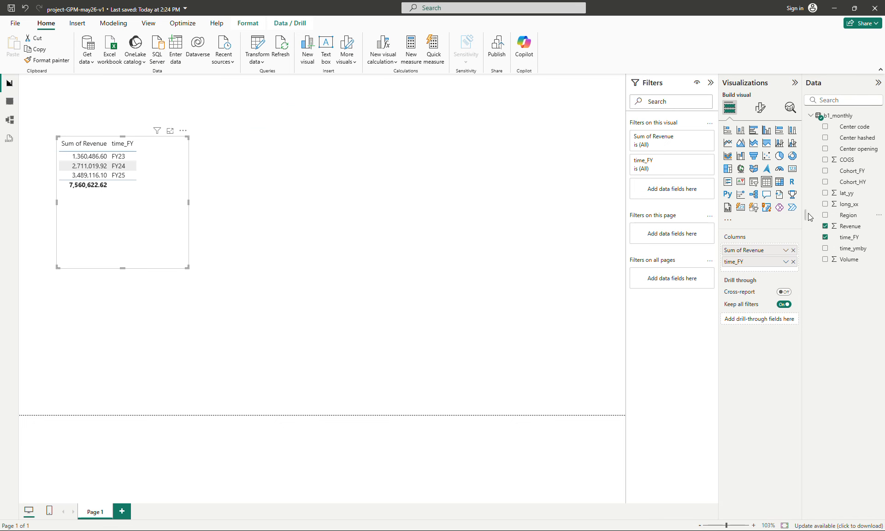
Add Region to the revenue table visual and convert the visual into a matrix
{"action": "left_click_drag", "start_coordinate": [848, 215], "coordinate": [784, 272]}
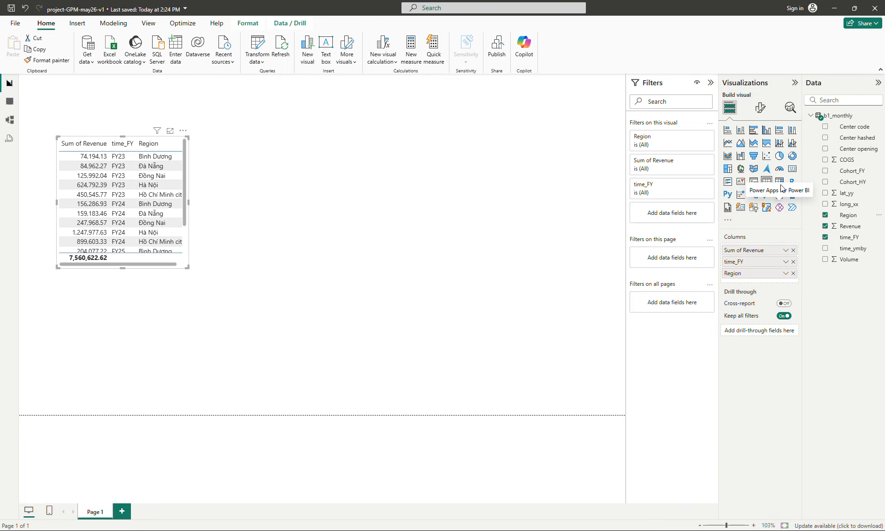
{"action": "left_click", "coordinate": [780, 181]}
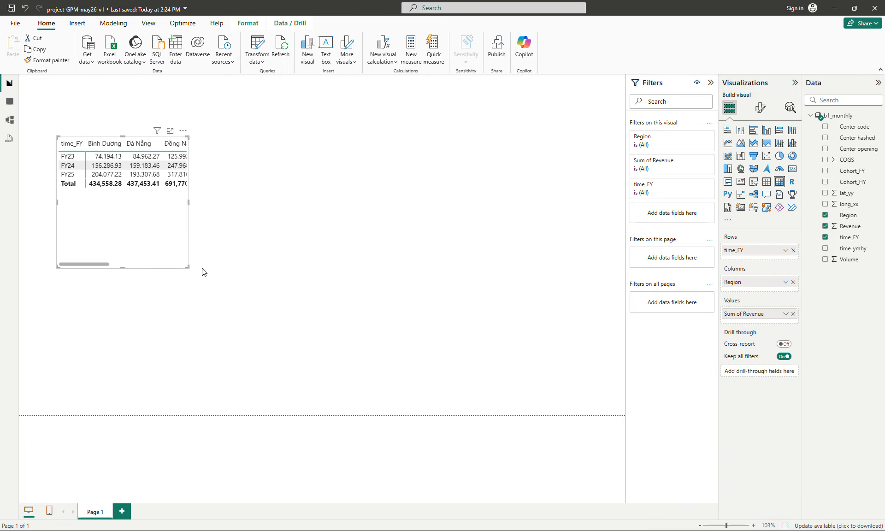
Widen the matrix, move Region to rows with time_FY as columns, and narrow the visual again
{"action": "left_click_drag", "start_coordinate": [187, 267], "coordinate": [383, 210]}
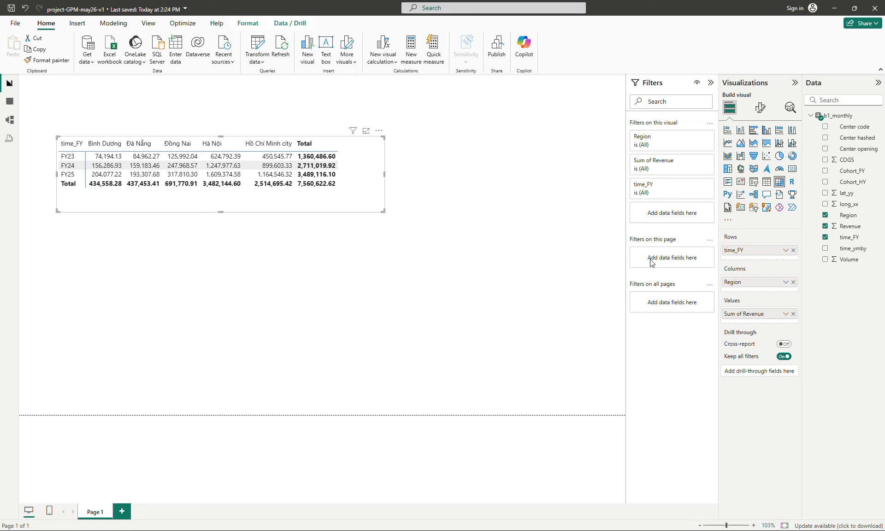
{"action": "mouse_move", "coordinate": [744, 283]}
{"action": "left_mouse_down"}
{"action": "mouse_move", "coordinate": [750, 261]}
{"action": "mouse_move", "coordinate": [750, 295]}
{"action": "left_mouse_up"}
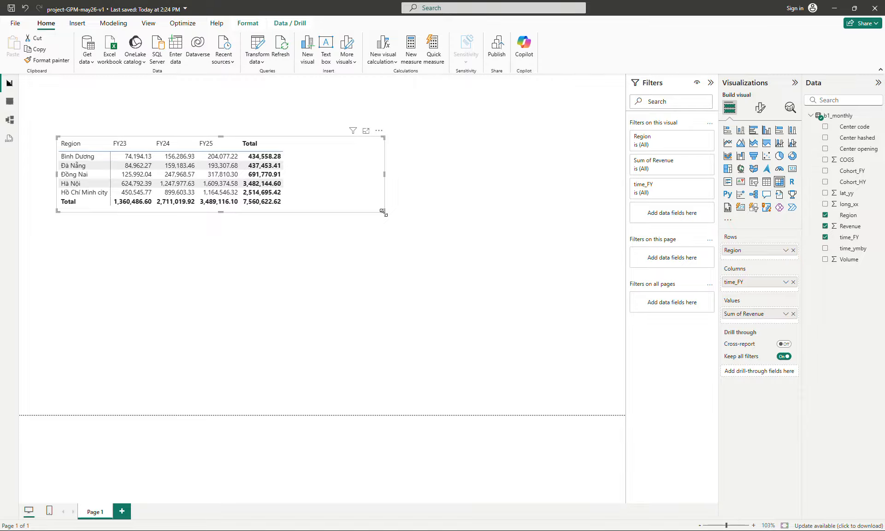
{"action": "left_click_drag", "start_coordinate": [383, 213], "coordinate": [308, 205]}
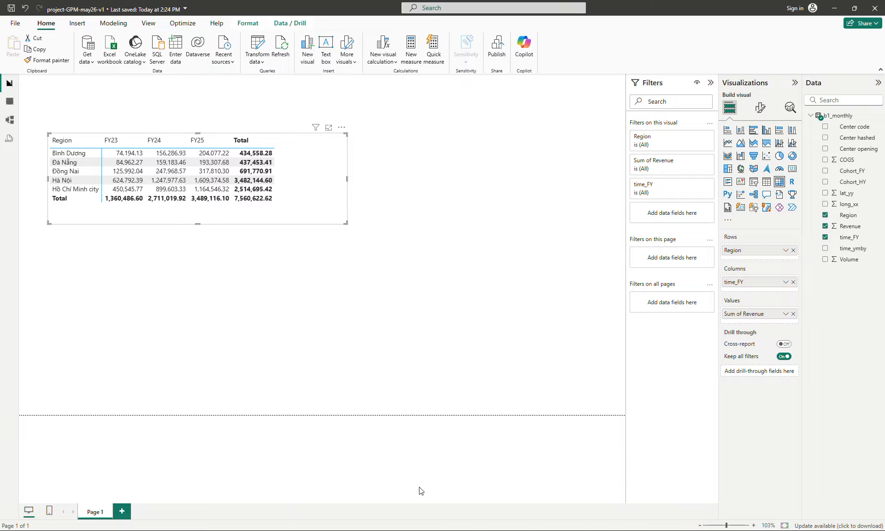
Take a screen snip of the revenue matrix
{"action": "left_click", "coordinate": [380, 270]}
{"action": "left_click", "coordinate": [308, 185]}
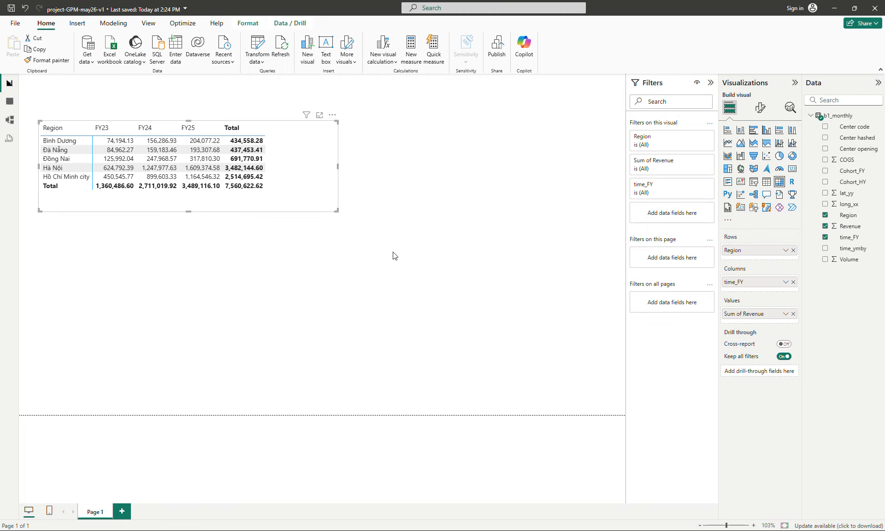
{"action": "left_click", "coordinate": [385, 253]}
{"action": "key", "text": "super+shift+s"}
{"action": "left_click_drag", "start_coordinate": [27, 111], "coordinate": [281, 204]}
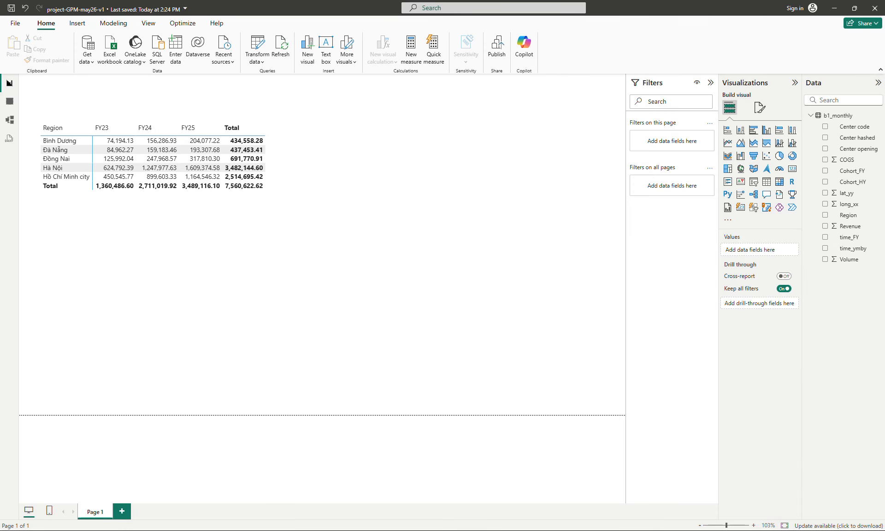
Switch to the spreadsheet and paste the matrix snip beside the TOC table
{"action": "key", "text": "alt+Tab"}
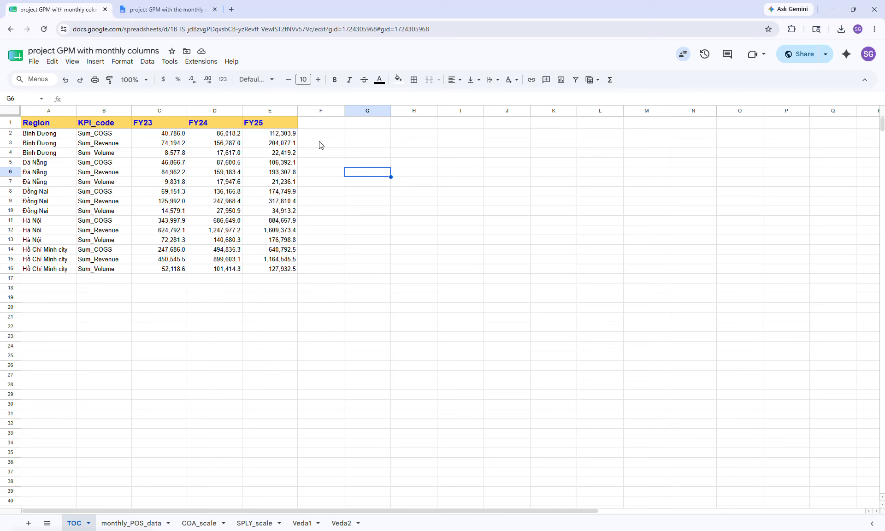
{"action": "key", "text": "ctrl+v"}
{"action": "left_click_drag", "start_coordinate": [439, 181], "coordinate": [422, 156]}
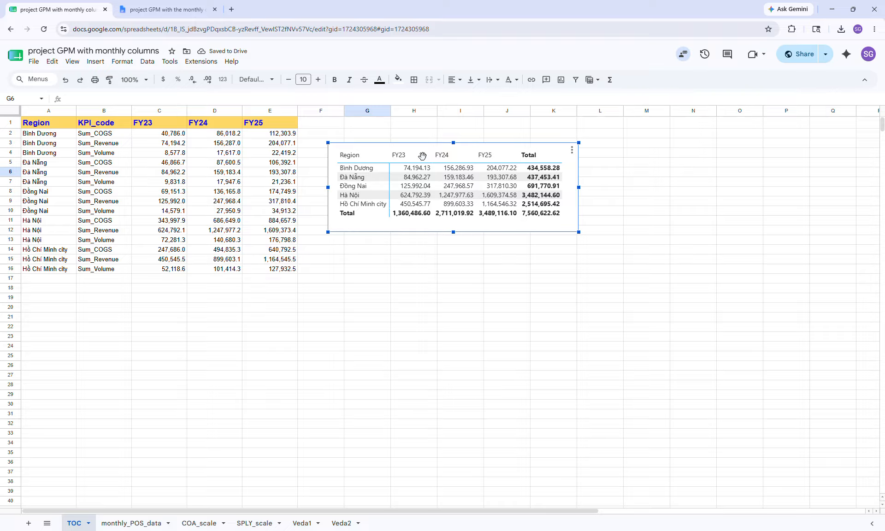
Compare the pasted matrix figures with the Sum_Revenue cells for Bình Dương and Hà Nội on the TOC sheet
{"action": "left_click", "coordinate": [433, 257]}
{"action": "left_click", "coordinate": [434, 192]}
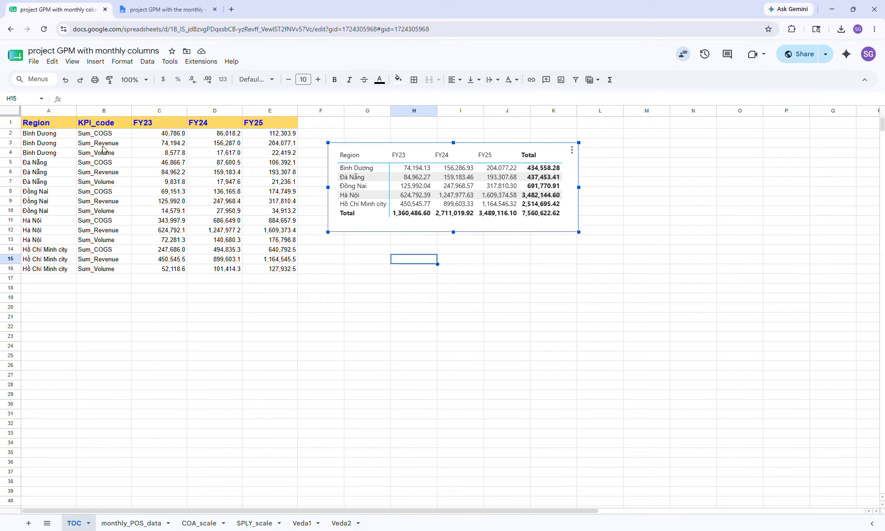
{"action": "left_click", "coordinate": [174, 145]}
{"action": "left_click", "coordinate": [225, 145]}
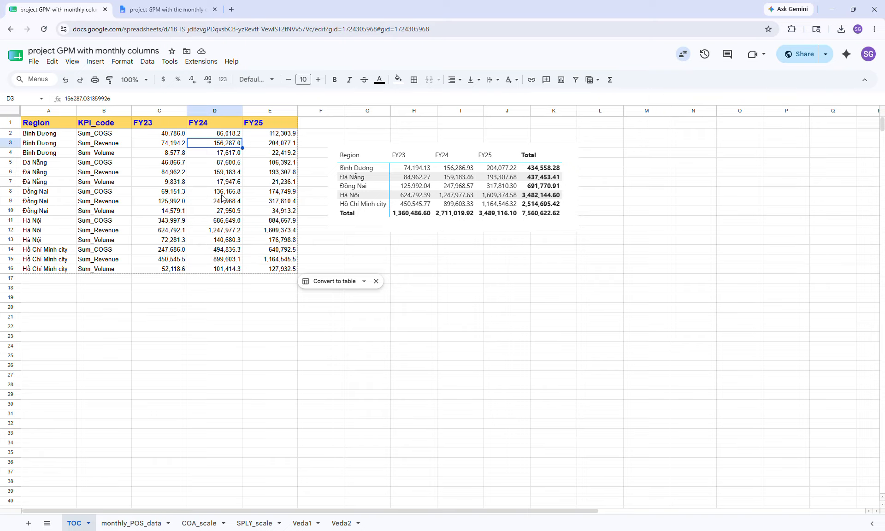
{"action": "key", "text": "Right"}
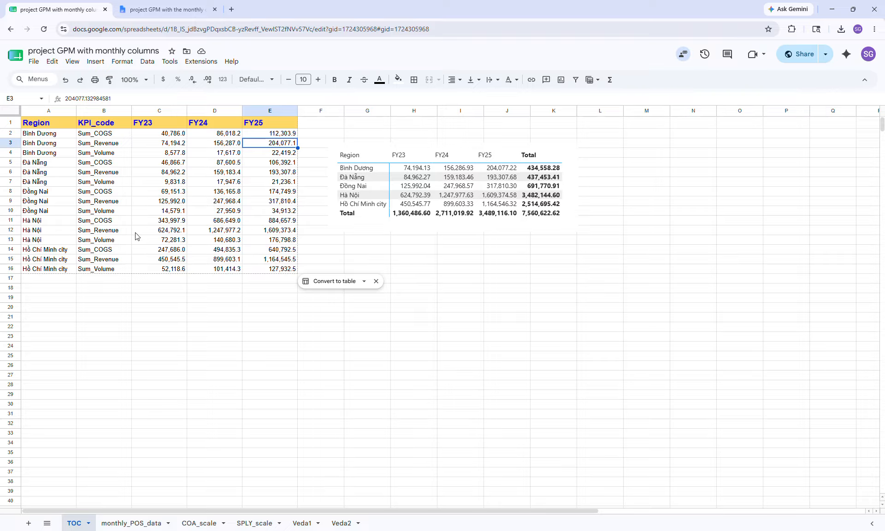
{"action": "left_click", "coordinate": [169, 231]}
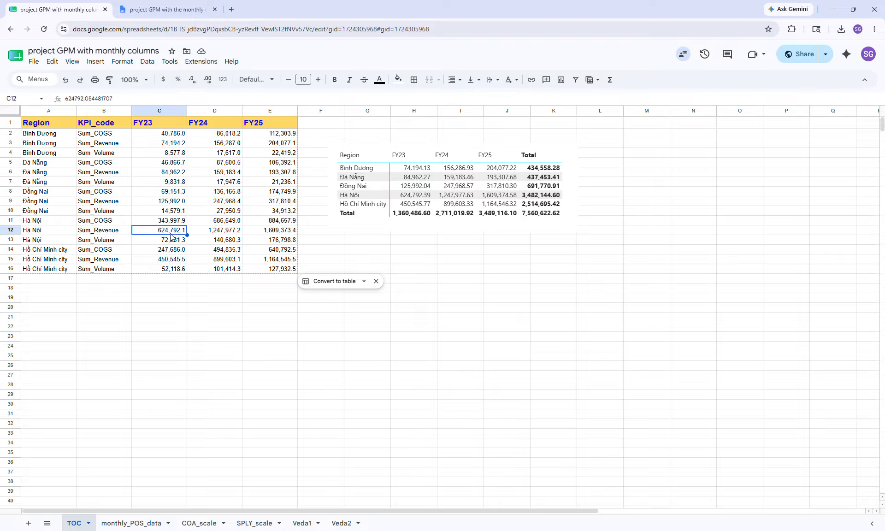
{"action": "left_click", "coordinate": [214, 234]}
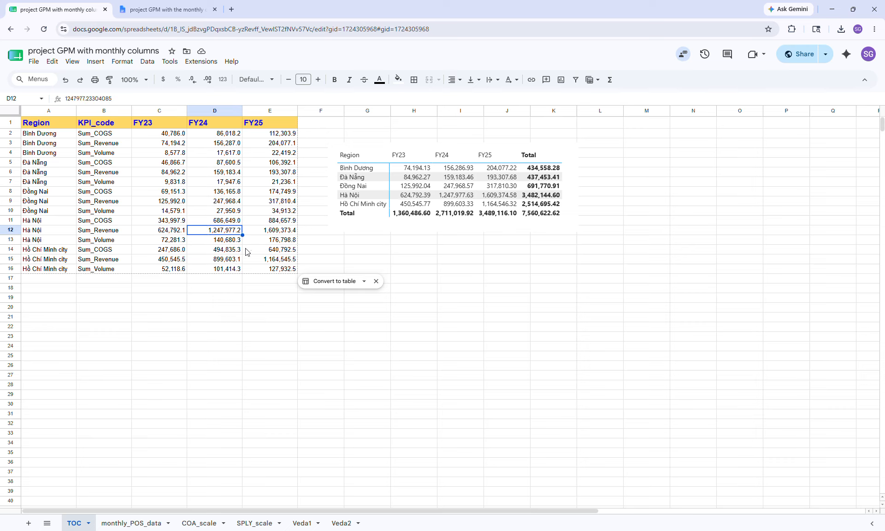
{"action": "left_click", "coordinate": [277, 234]}
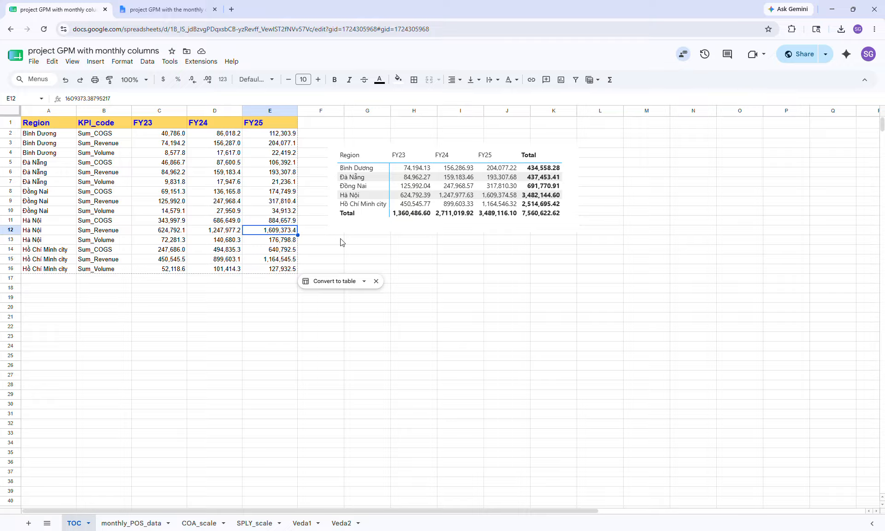
{"action": "left_click", "coordinate": [374, 198]}
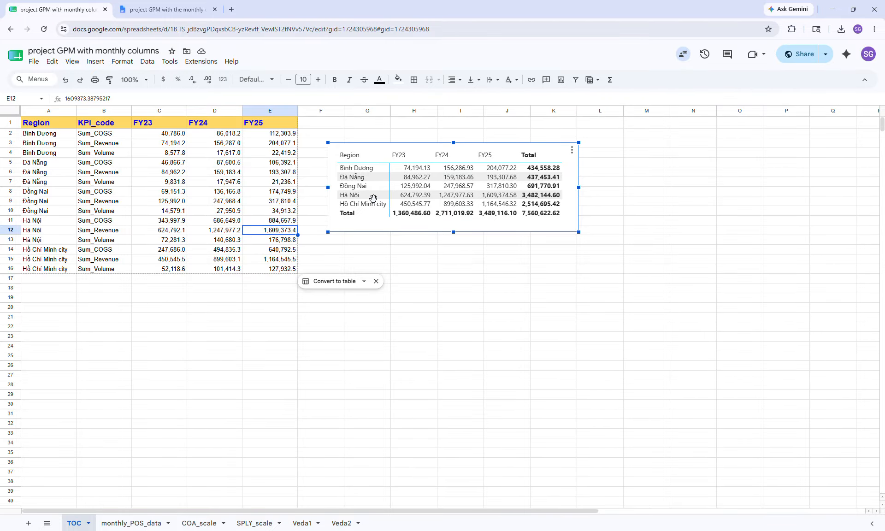
{"action": "key", "text": "F11"}
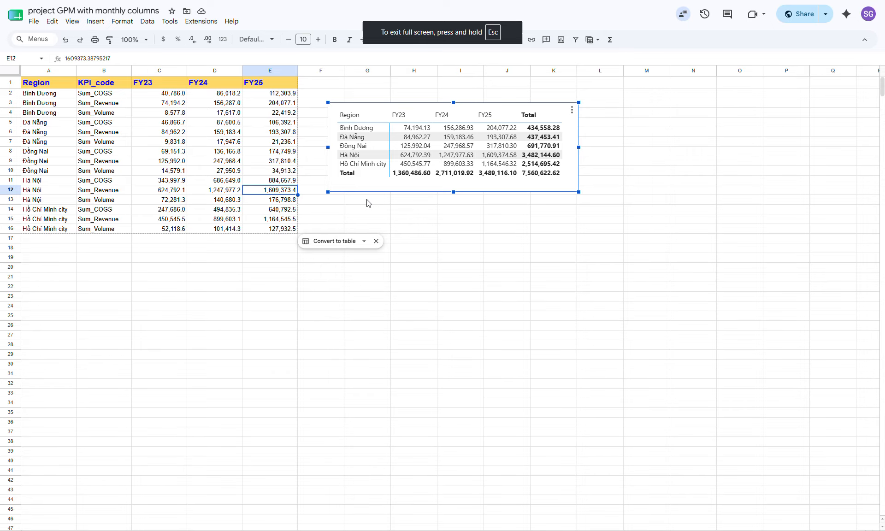
{"action": "key", "text": "F11"}
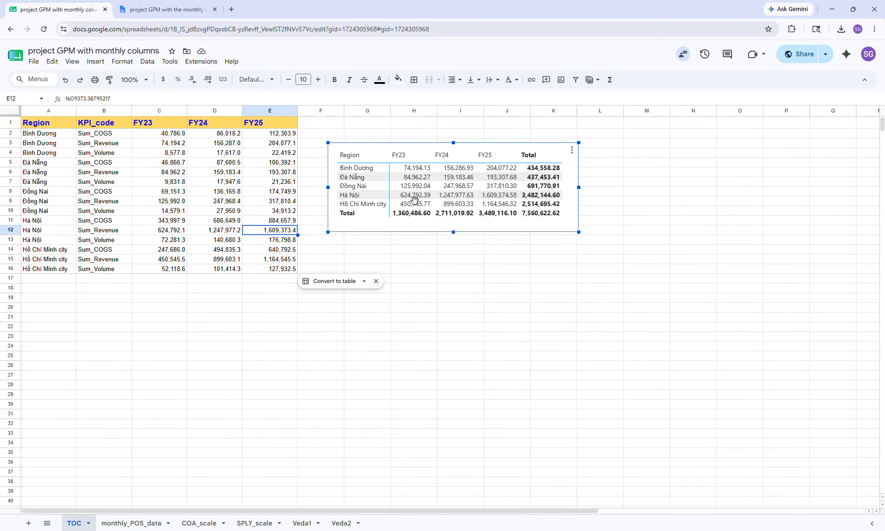
Delete the pasted matrix image from the sheet
{"action": "left_click", "coordinate": [572, 152]}
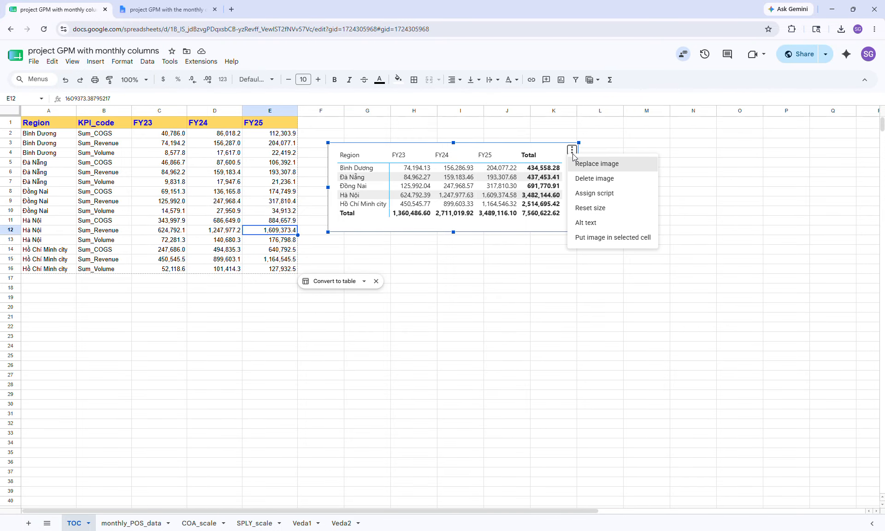
{"action": "left_click", "coordinate": [589, 179]}
{"action": "left_click", "coordinate": [399, 207]}
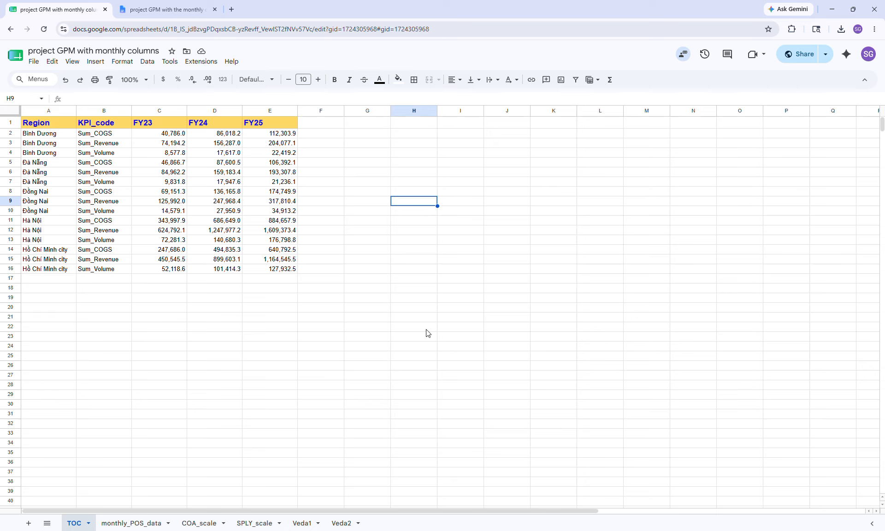
Return to Power BI and move the matrix to the top-left corner of the canvas
{"action": "left_click", "coordinate": [571, 529]}
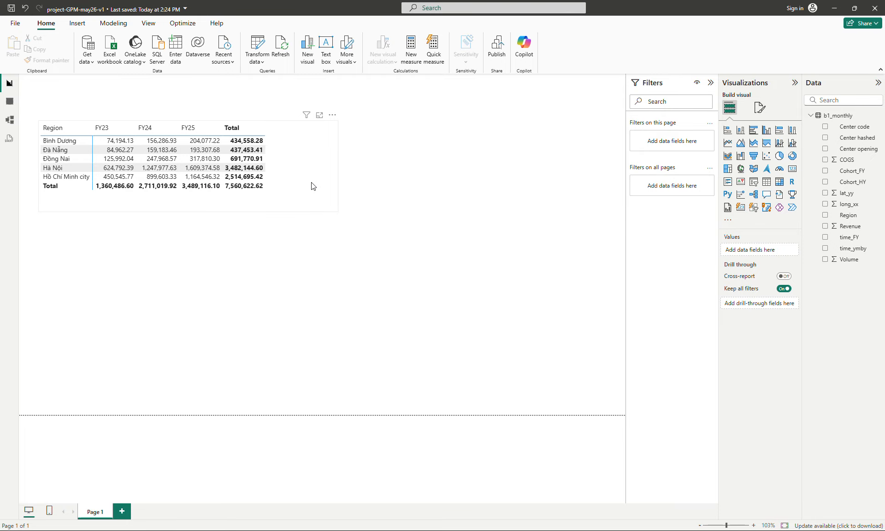
{"action": "mouse_move", "coordinate": [311, 185]}
{"action": "left_mouse_down"}
{"action": "mouse_move", "coordinate": [319, 161]}
{"action": "mouse_move", "coordinate": [308, 183]}
{"action": "left_mouse_up"}
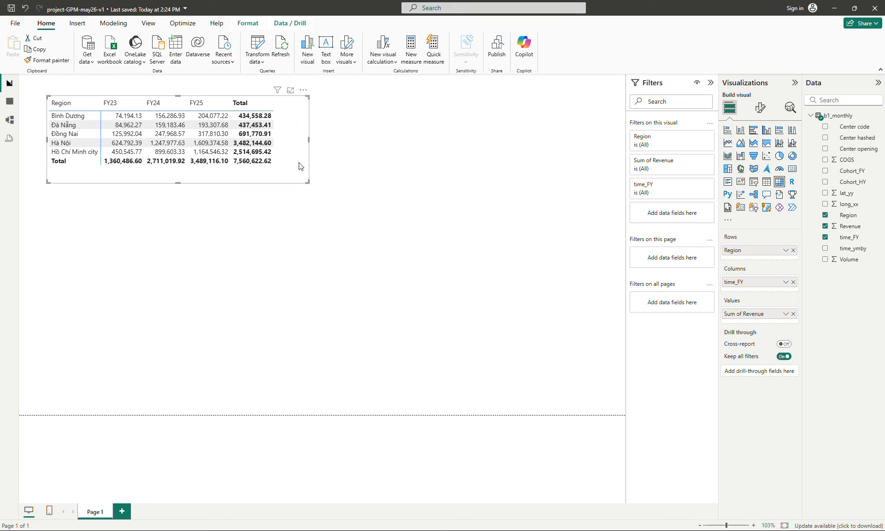
{"action": "left_click", "coordinate": [364, 195]}
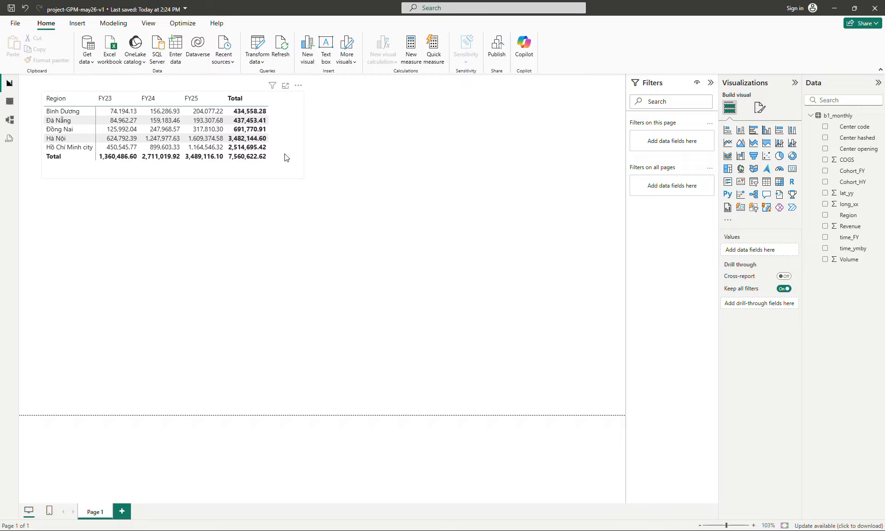
{"action": "left_click_drag", "start_coordinate": [288, 141], "coordinate": [285, 136]}
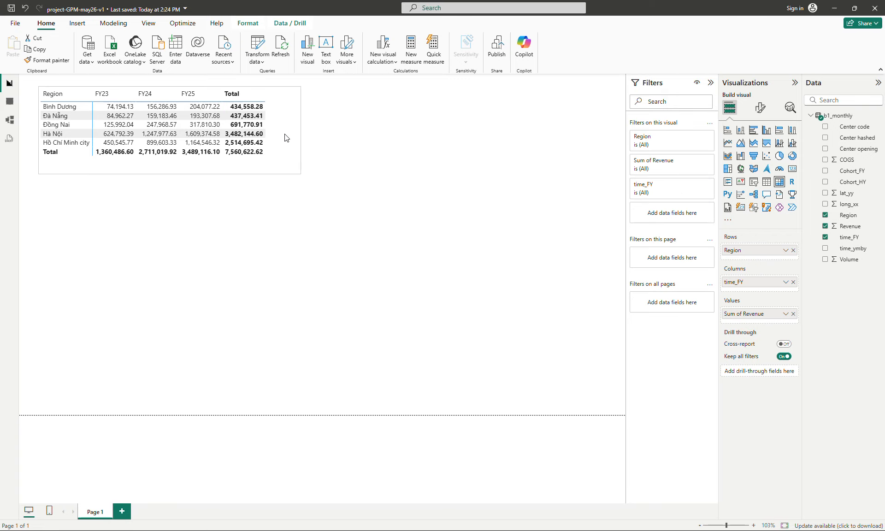
{"action": "left_click", "coordinate": [358, 185]}
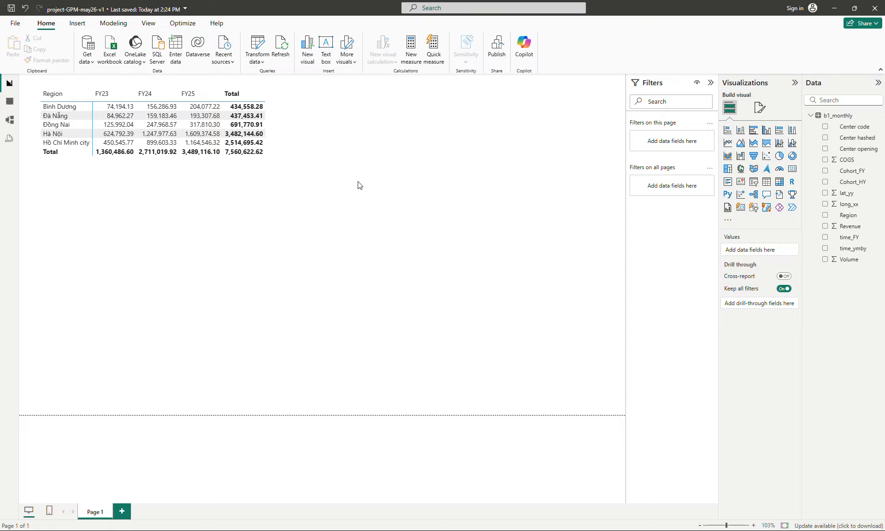
Turn on the matrix title and set its text to 'To check the totals back to the source'
{"action": "left_click", "coordinate": [281, 149]}
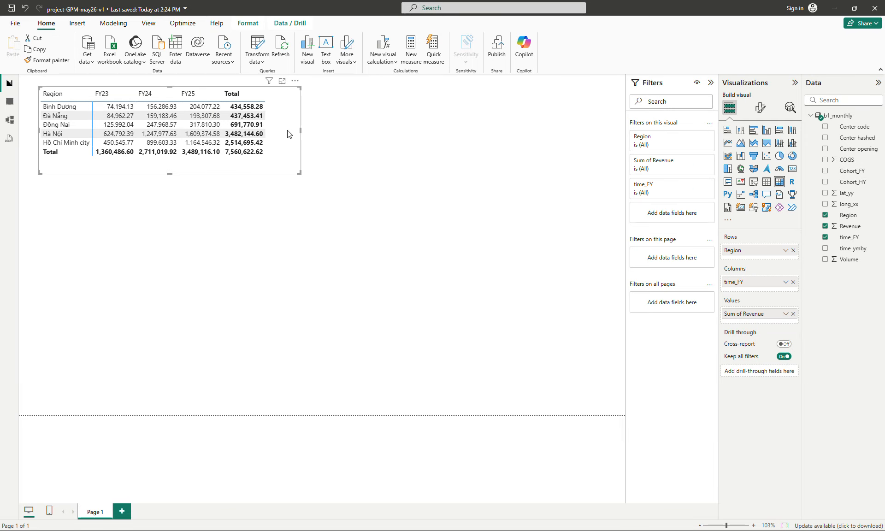
{"action": "left_click", "coordinate": [760, 107]}
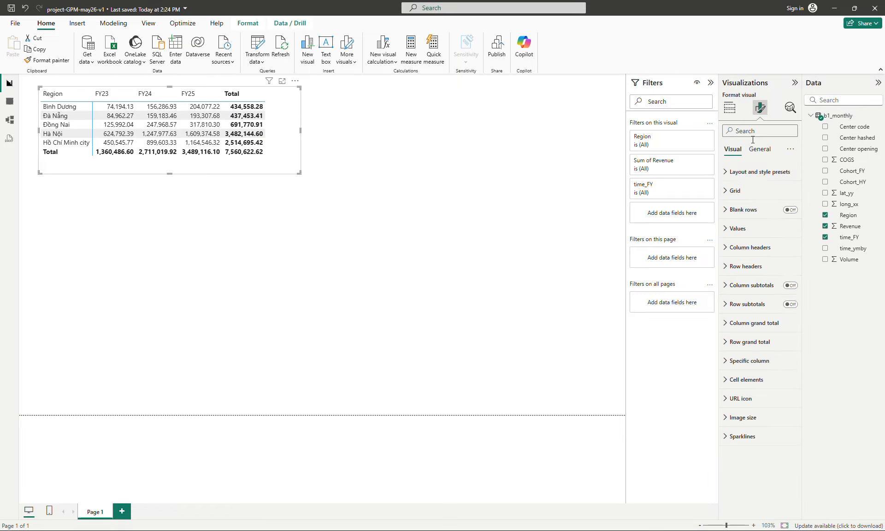
{"action": "left_click", "coordinate": [760, 149]}
{"action": "left_click", "coordinate": [779, 190]}
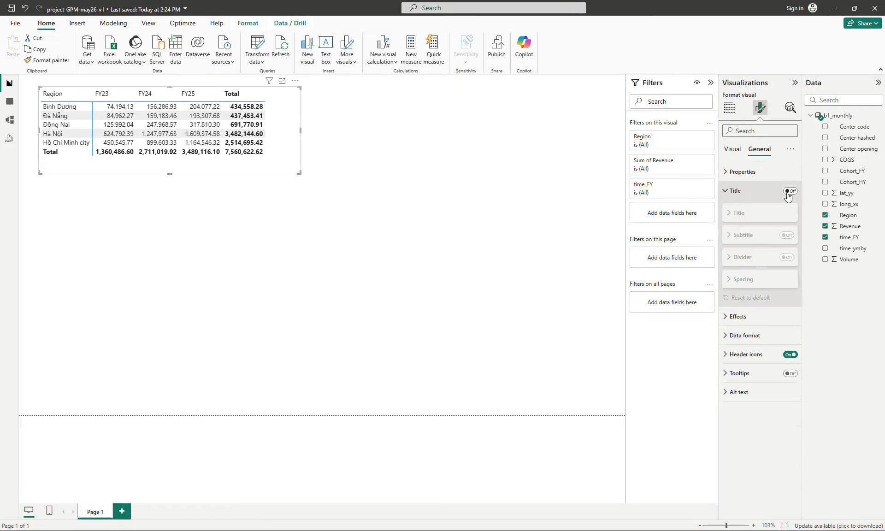
{"action": "left_click", "coordinate": [790, 190]}
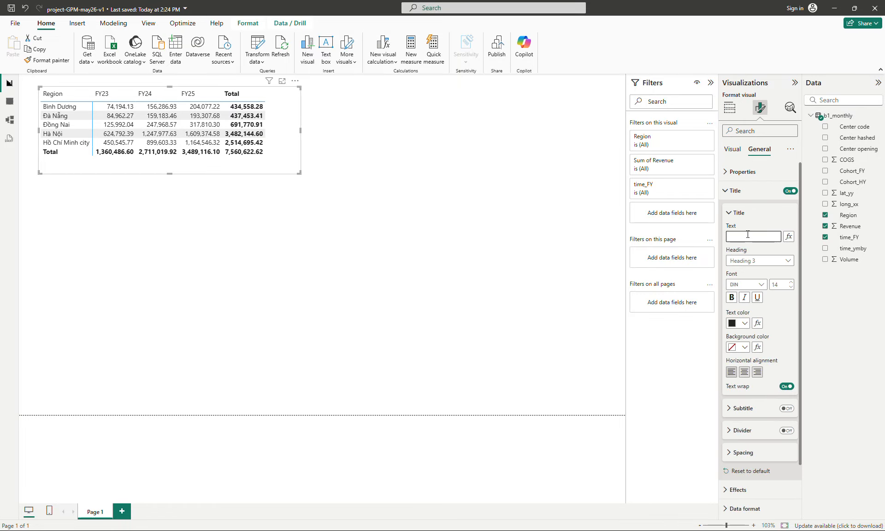
{"action": "left_click", "coordinate": [748, 234]}
{"action": "type", "text": "To check the totals"}
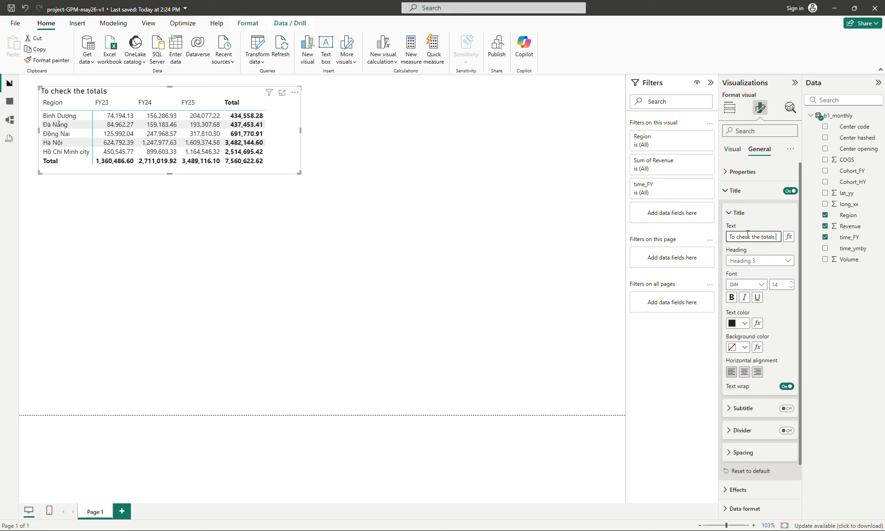
{"action": "type", "text": " back to the source"}
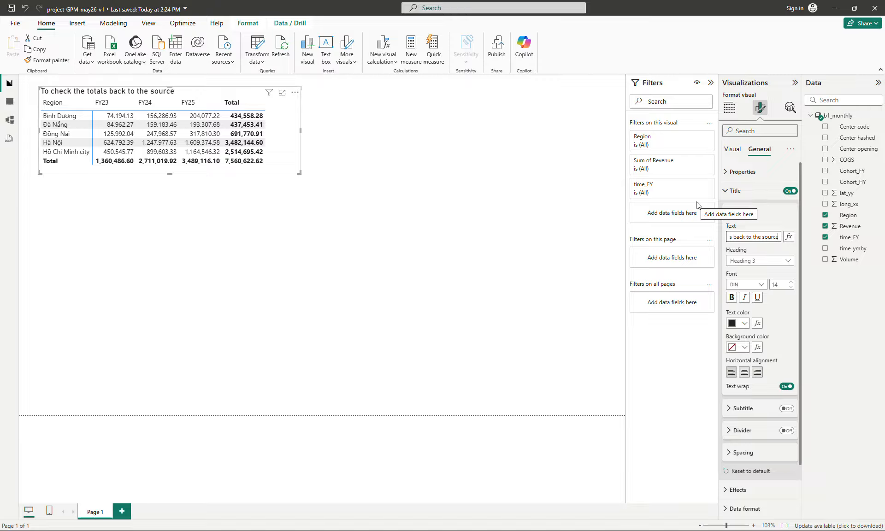
{"action": "type", "text": " (re"}
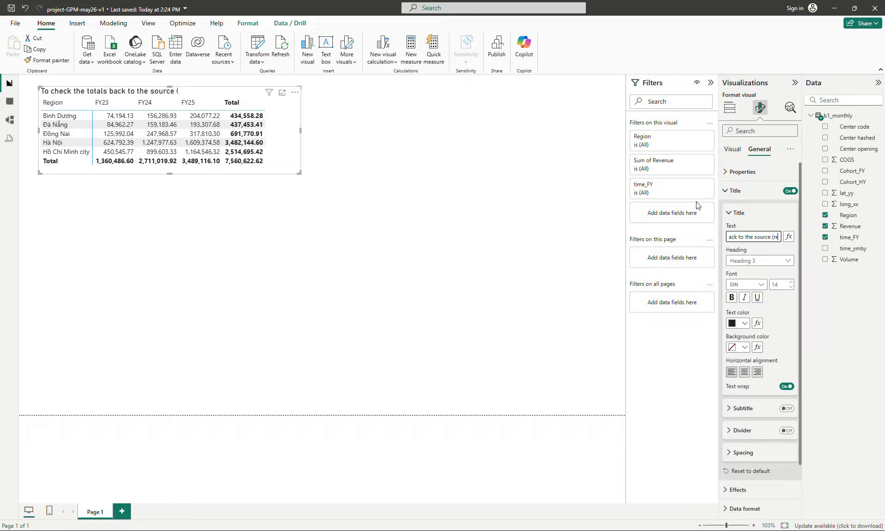
{"action": "type", "text": "conciliation)"}
Append ' (reconciliation)' to the matrix title text
{"action": "left_click", "coordinate": [339, 226]}
{"action": "left_click_drag", "start_coordinate": [288, 154], "coordinate": [288, 159]}
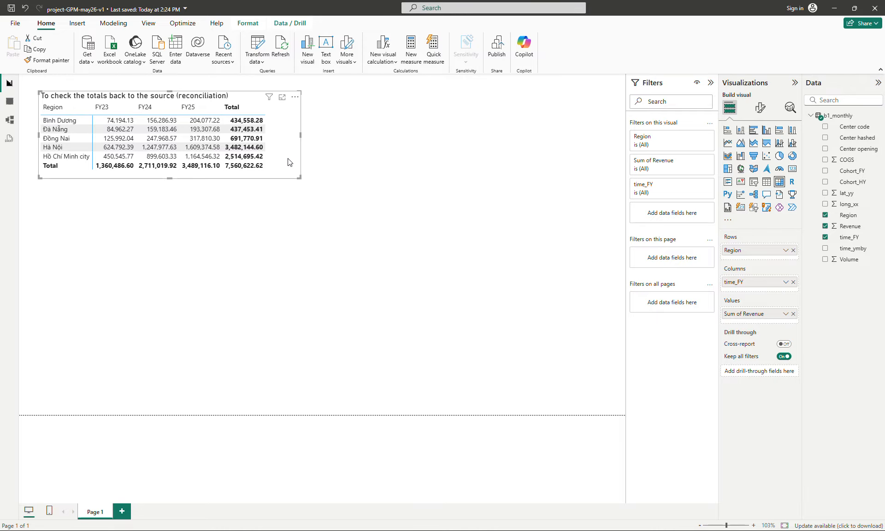
Duplicate the reconciliation matrix on the canvas
{"action": "left_click", "coordinate": [349, 207]}
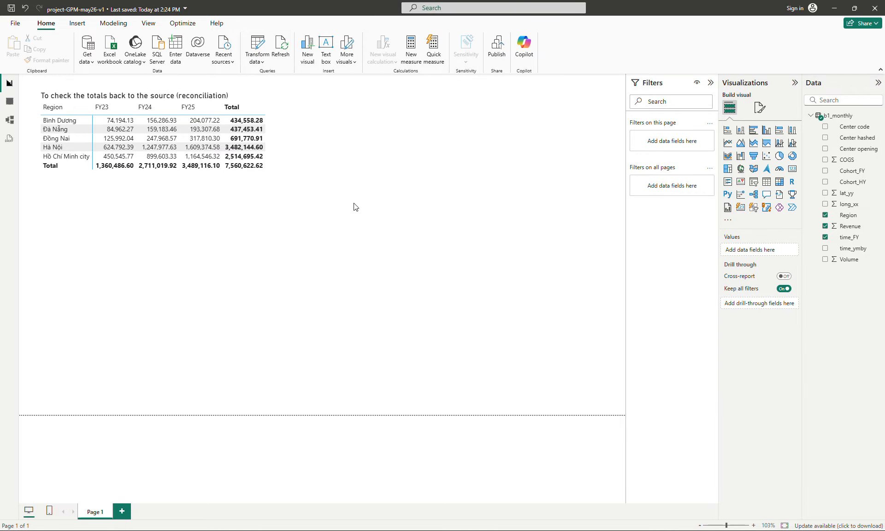
{"action": "left_click", "coordinate": [295, 150]}
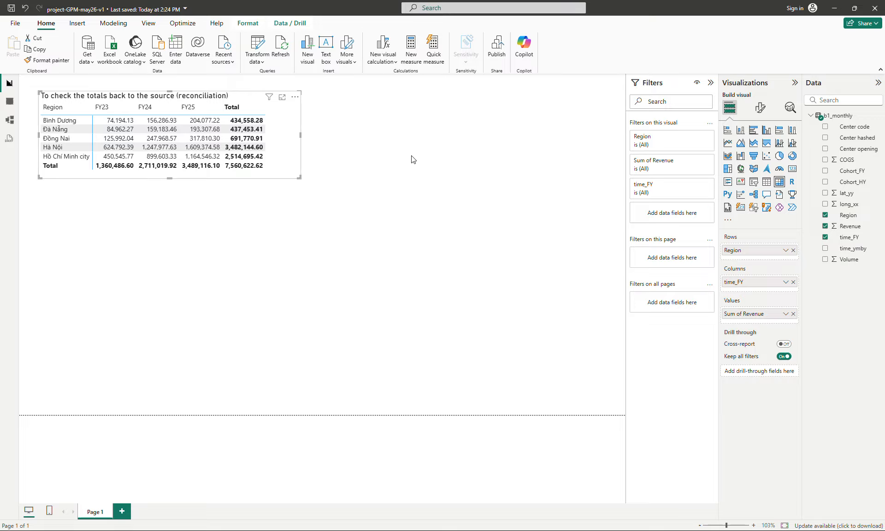
{"action": "key", "text": "ctrl+c"}
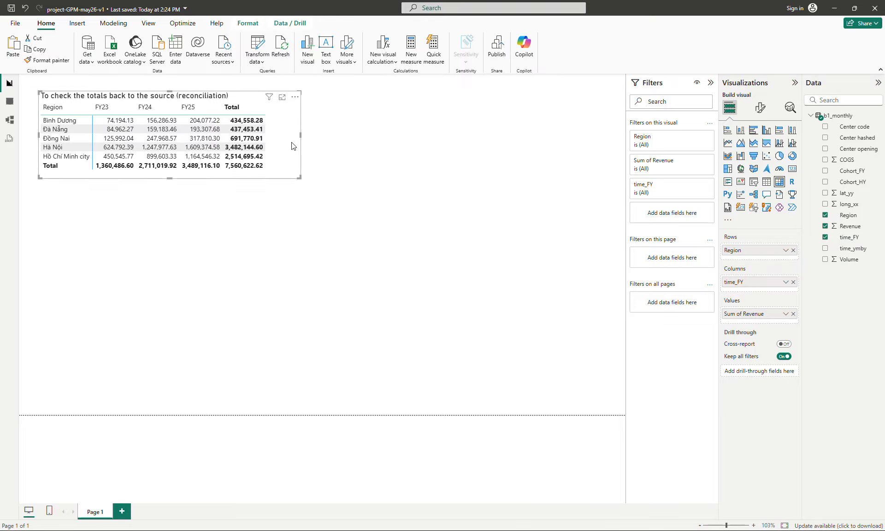
{"action": "key", "text": "ctrl+v"}
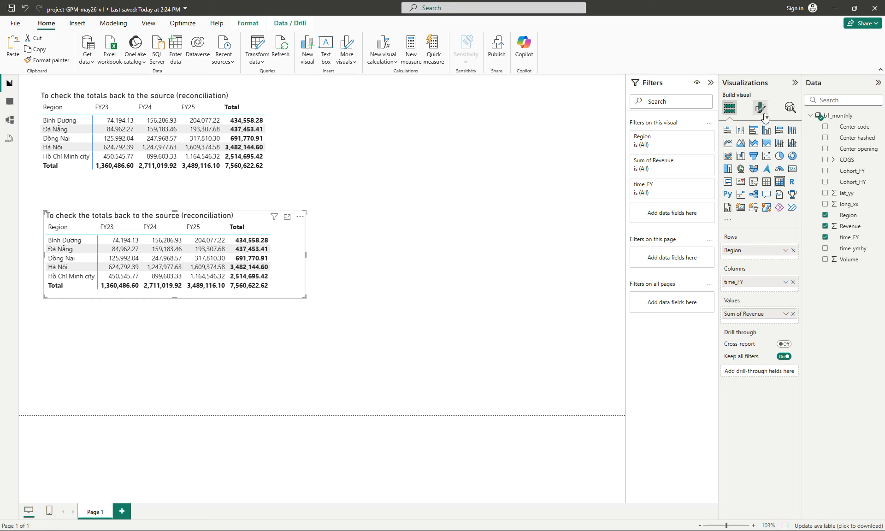
Retitle the duplicated matrix 'Top lines' and position it below the original
{"action": "left_click", "coordinate": [760, 108]}
{"action": "left_click", "coordinate": [759, 149]}
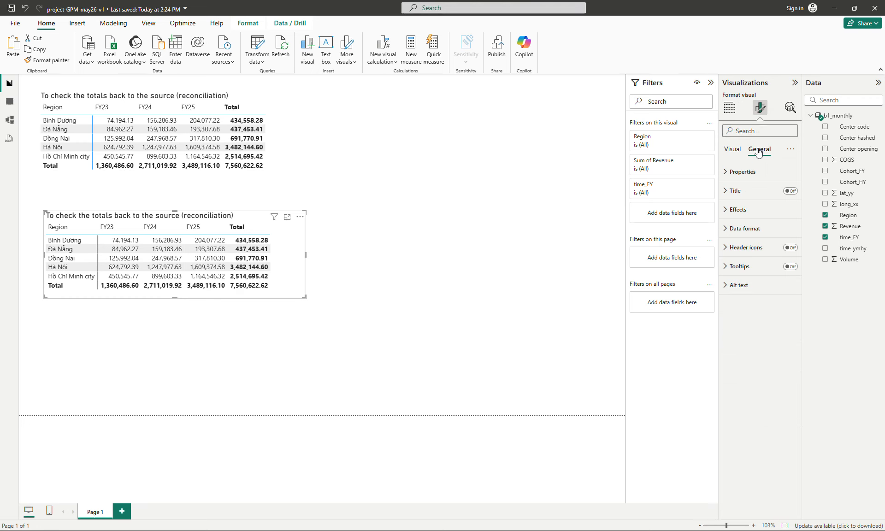
{"action": "left_click", "coordinate": [740, 193]}
{"action": "triple_click", "coordinate": [741, 236]}
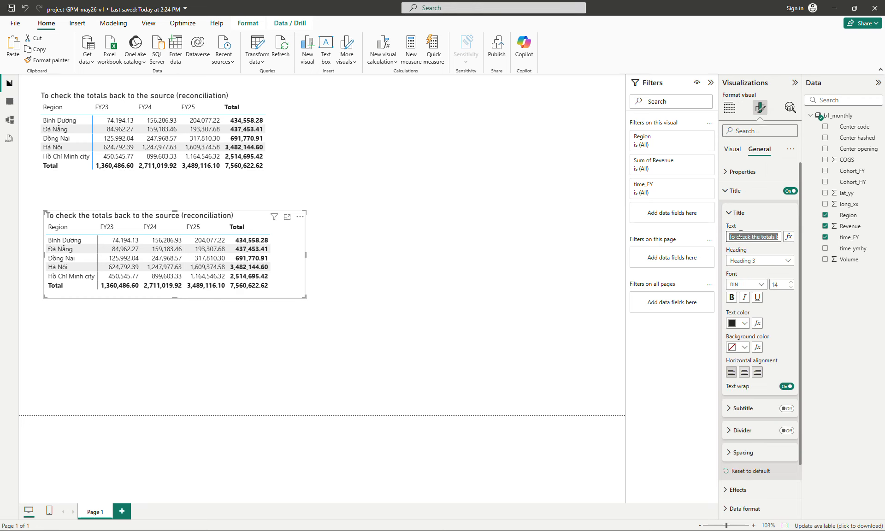
{"action": "type", "text": "Top lines"}
{"action": "left_click_drag", "start_coordinate": [298, 282], "coordinate": [293, 277]}
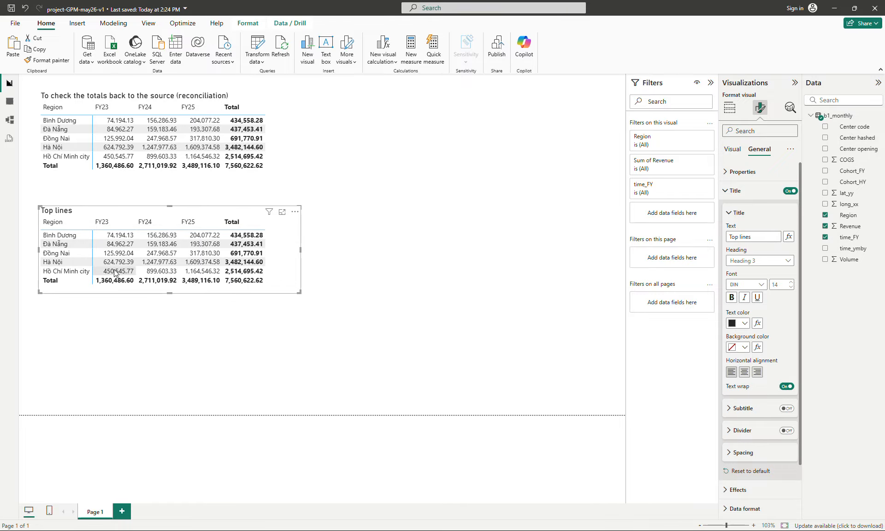
{"action": "left_click_drag", "start_coordinate": [286, 278], "coordinate": [298, 278]}
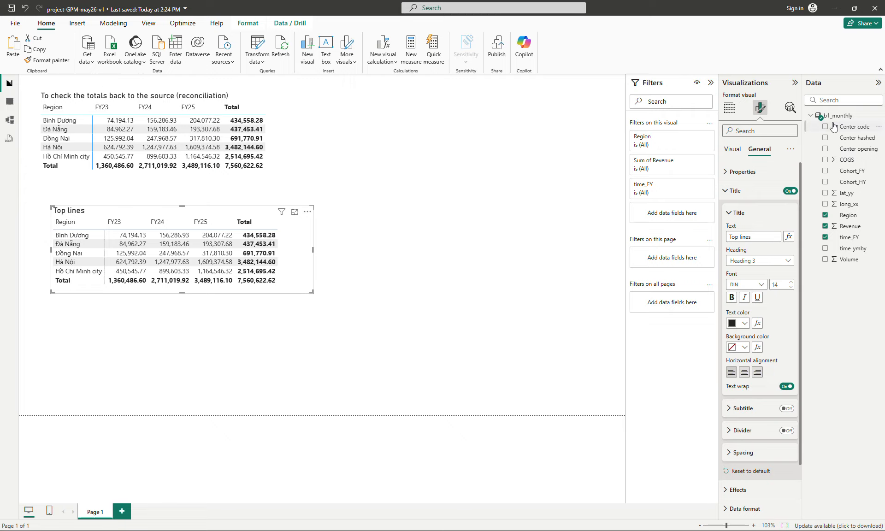
{"action": "left_click", "coordinate": [729, 107]}
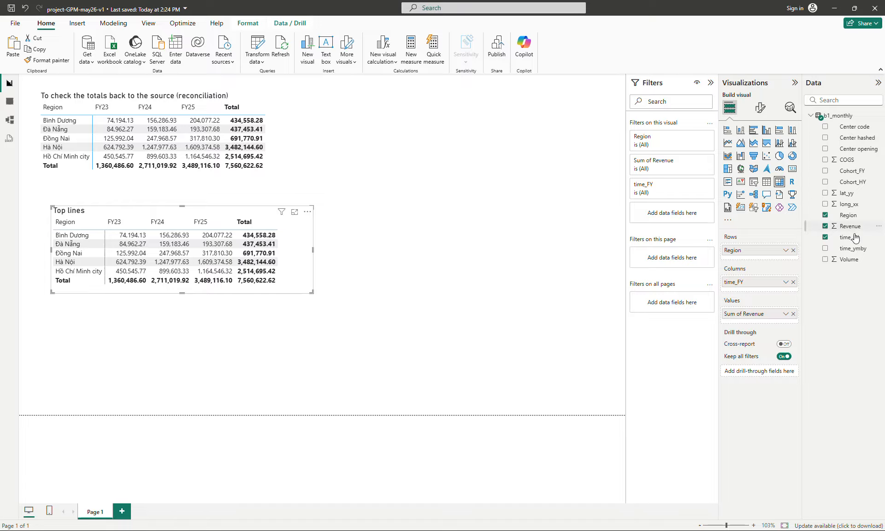
{"action": "left_click_drag", "start_coordinate": [846, 159], "coordinate": [780, 321]}
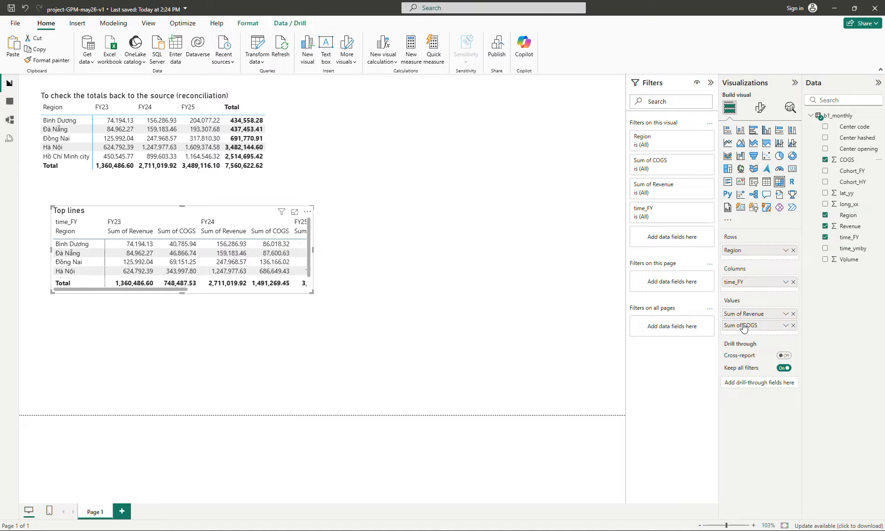
{"action": "left_click", "coordinate": [793, 325]}
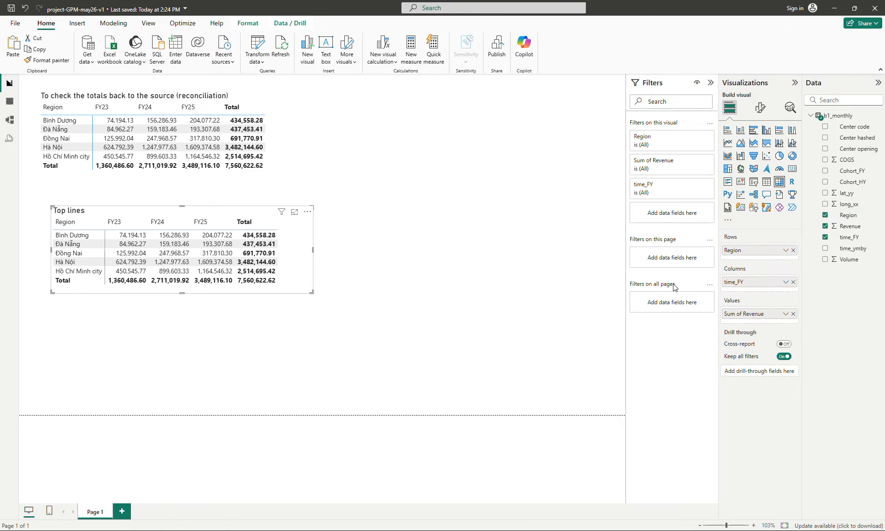
Create a new measure in b1_monthly: __v1_sales = SUMX(b1_monthly, [Revenue])
{"action": "right_click", "coordinate": [839, 115]}
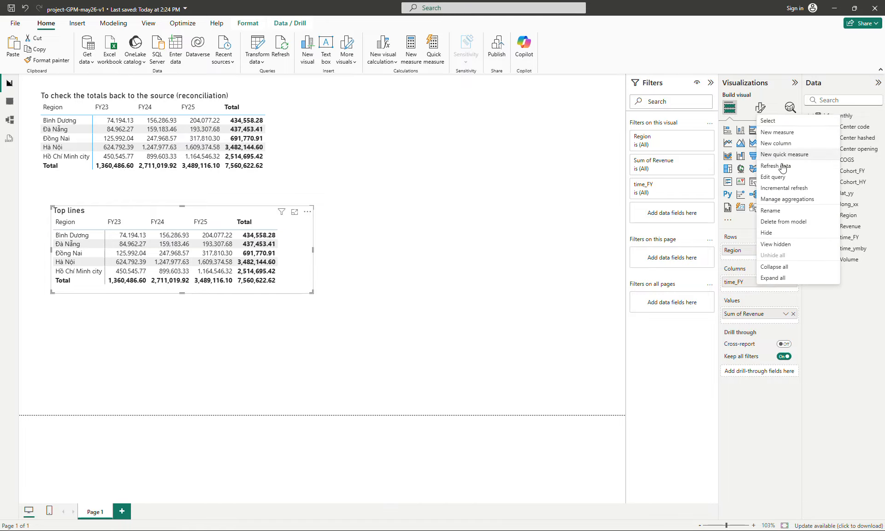
{"action": "left_click", "coordinate": [775, 132]}
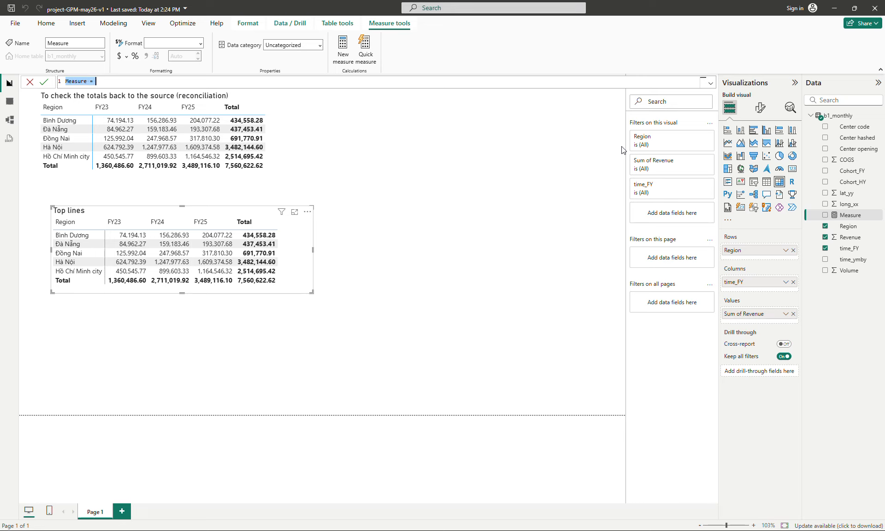
{"action": "type", "text": "_"}
{"action": "type", "text": "_v1_sales = SUM("}
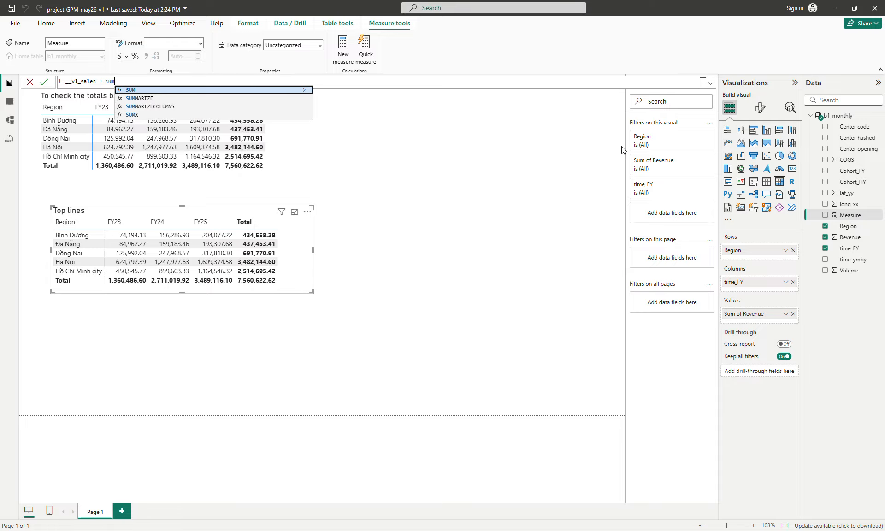
{"action": "key", "text": "BackSpace"}
{"action": "type", "text": "X("}
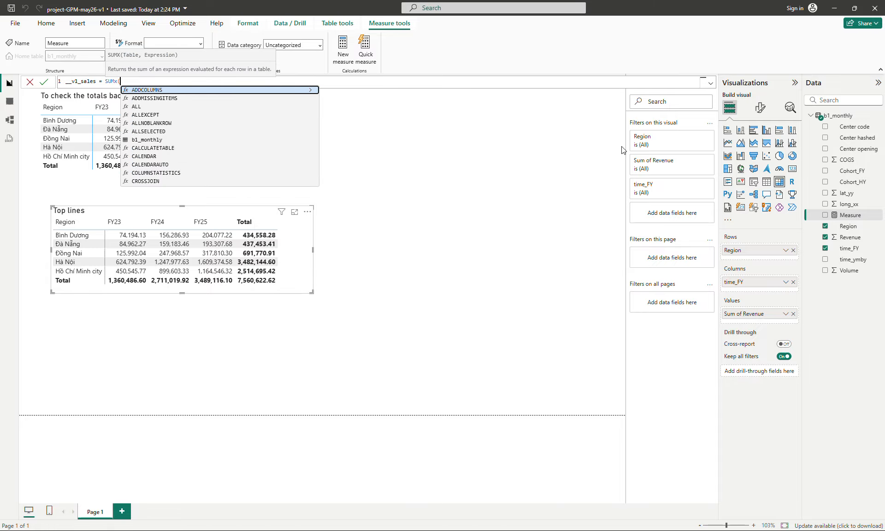
{"action": "type", "text": "b1_monthly"}
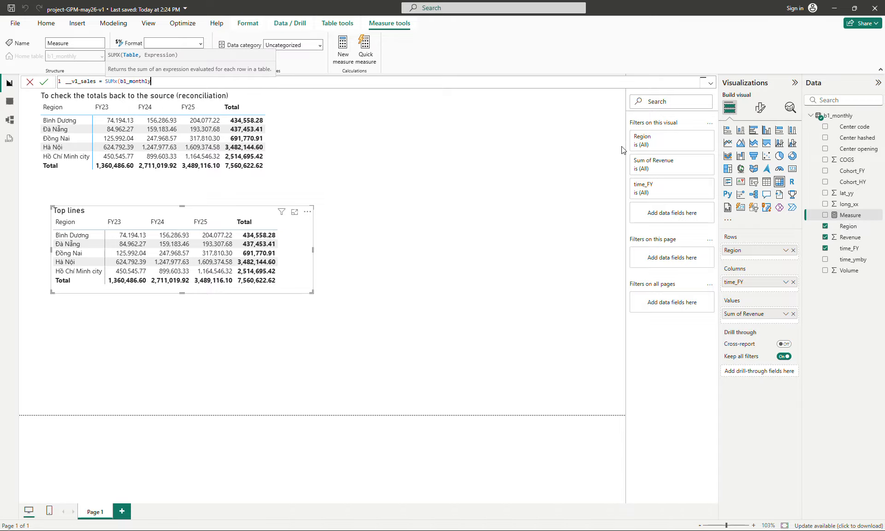
{"action": "type", "text": ", [r"}
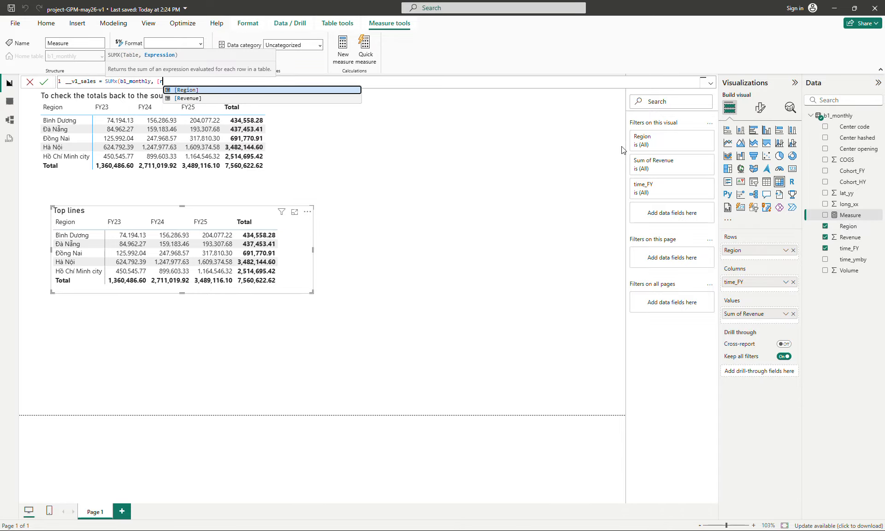
{"action": "key", "text": "Down"}
{"action": "key", "text": "Tab"}
{"action": "type", "text": ")"}
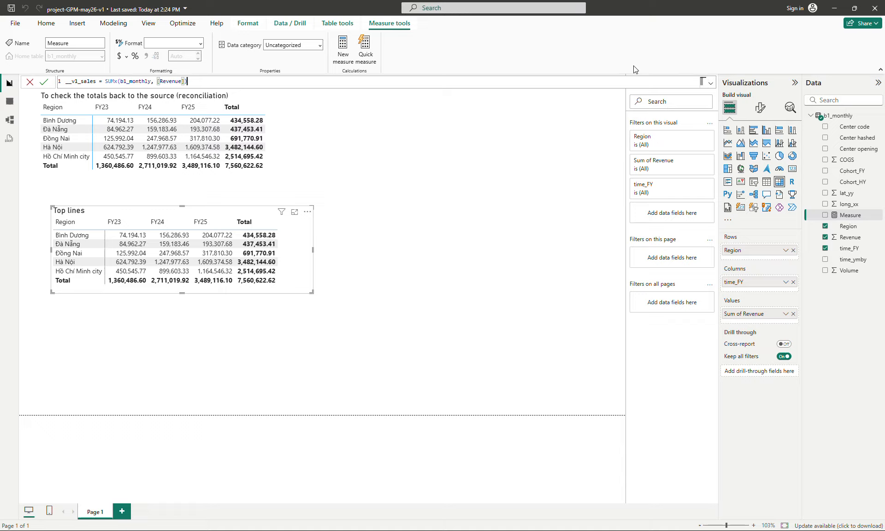
Enlarge the formula text, correct SUMx to SUMX, and commit the __v1_sales measure
{"action": "key", "text": "ctrl+plus"}
{"action": "key", "text": "ctrl+plus"}
{"action": "key", "text": "ctrl+plus"}
{"action": "key", "text": "ctrl+plus"}
{"action": "key", "text": "ctrl+plus"}
{"action": "key", "text": "ctrl+plus"}
{"action": "key", "text": "ctrl+plus"}
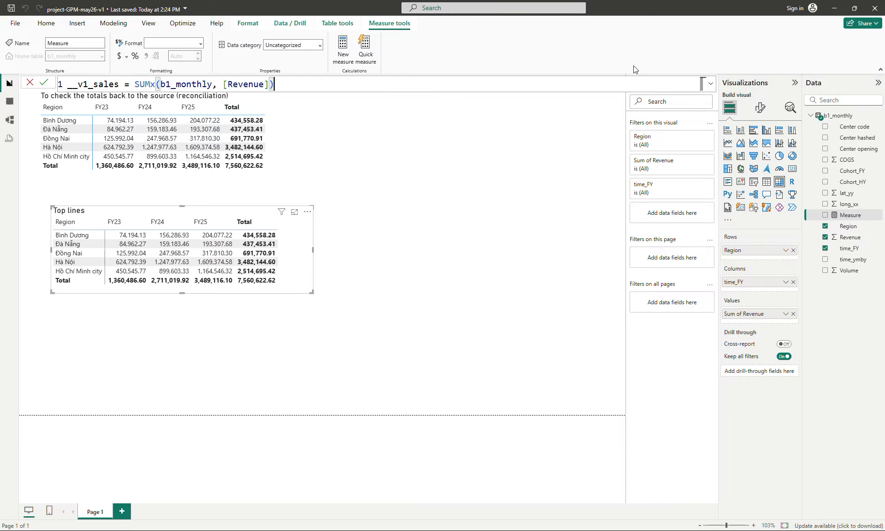
{"action": "key", "text": "ctrl+plus"}
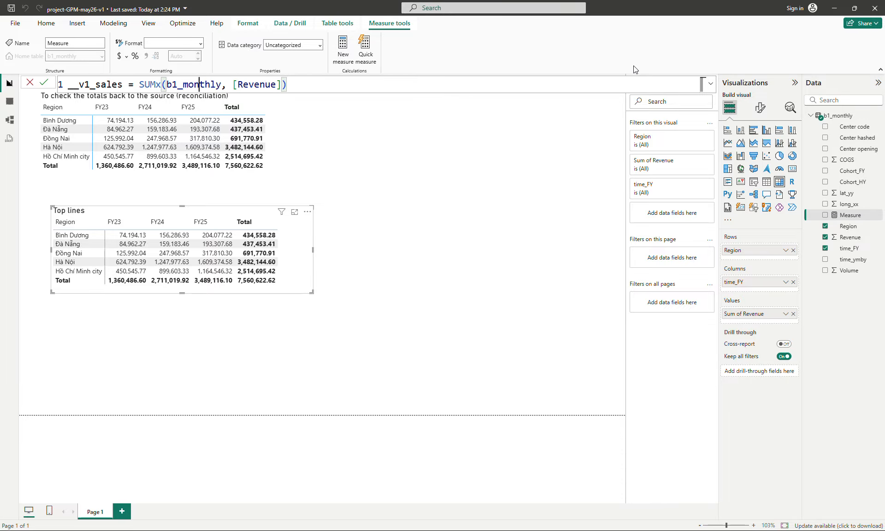
{"action": "key", "text": "Left"}
{"action": "key", "text": "Left"}
{"action": "key", "text": "Left"}
{"action": "key", "text": "Left"}
{"action": "key", "text": "Left"}
{"action": "key", "text": "Left"}
{"action": "key", "text": "Left"}
{"action": "key", "text": "BackSpace"}
{"action": "type", "text": "X"}
{"action": "key", "text": "Right"}
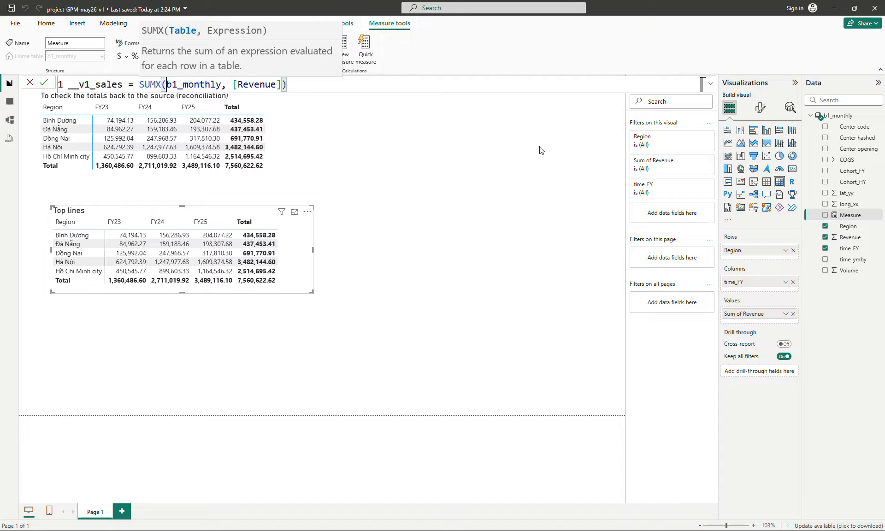
{"action": "key", "text": "Return"}
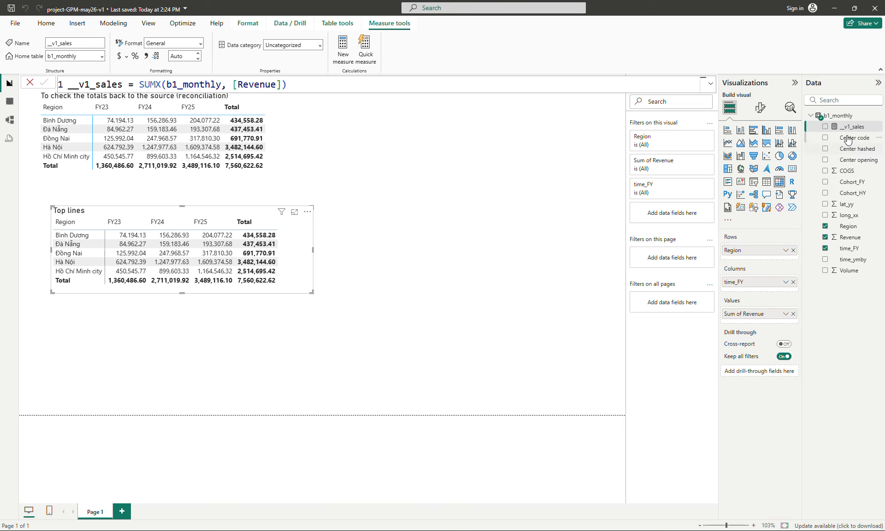
Replace Sum of Revenue with __v1_sales as the value of the Top lines matrix
{"action": "left_click_drag", "start_coordinate": [851, 126], "coordinate": [779, 323]}
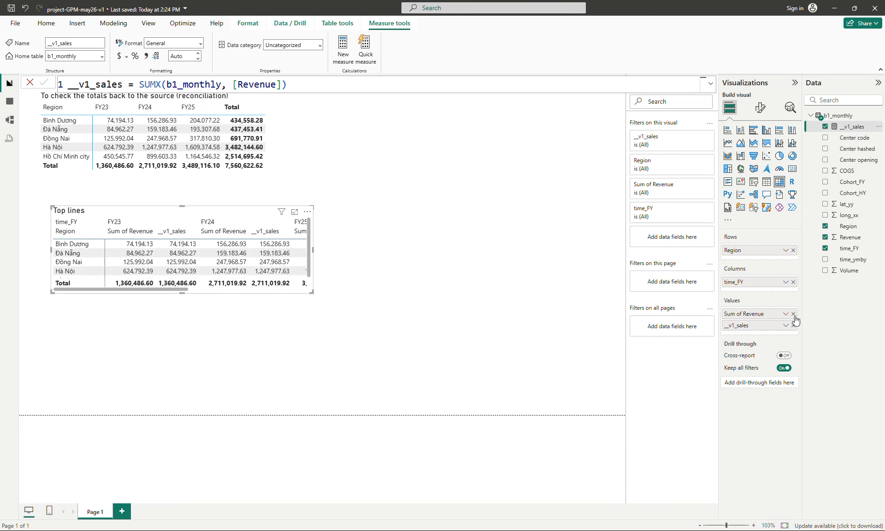
{"action": "left_click", "coordinate": [793, 314]}
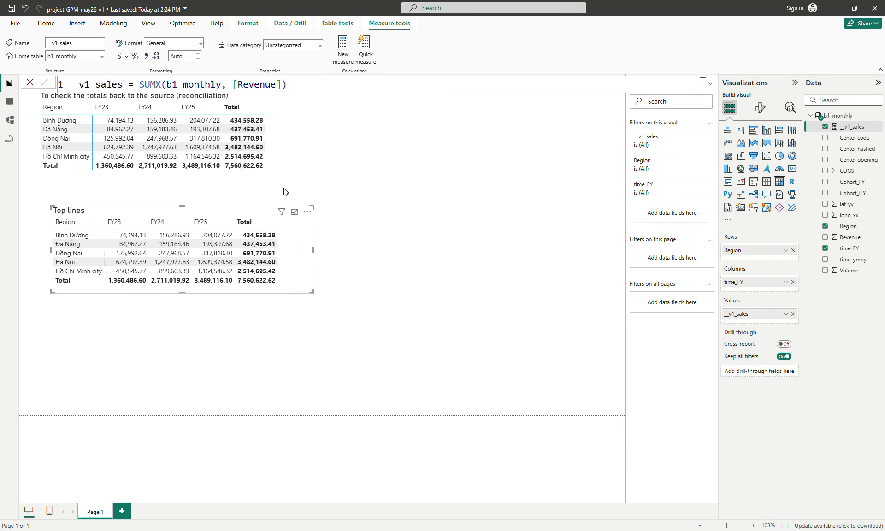
{"action": "left_click", "coordinate": [279, 155]}
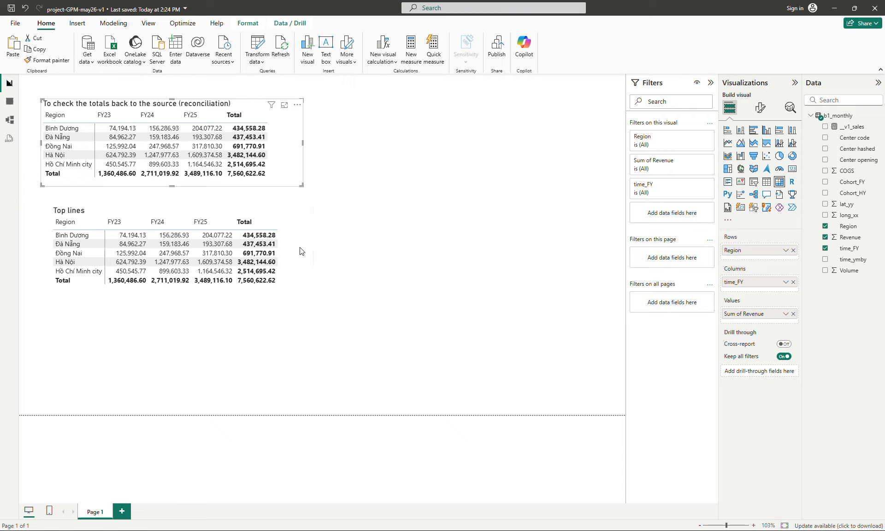
{"action": "left_click", "coordinate": [279, 247]}
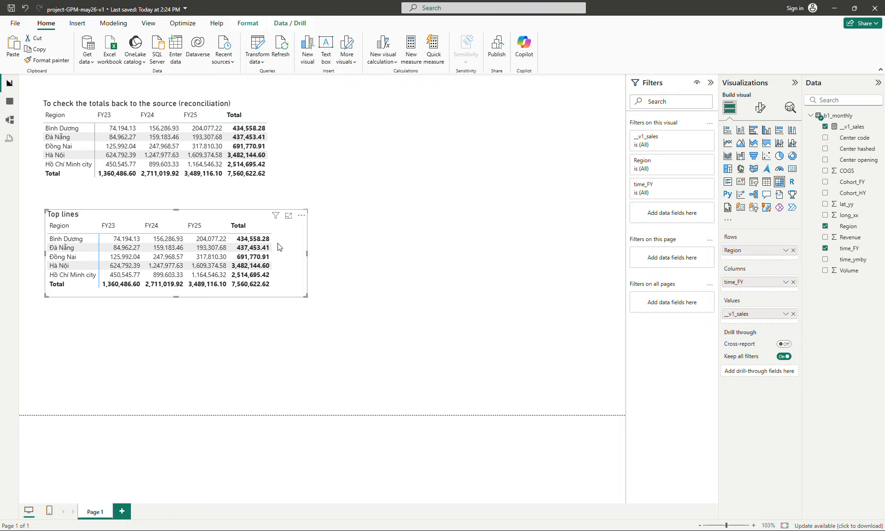
Edit the __v1_sales measure to divide the revenue sum by 1e3
{"action": "left_click", "coordinate": [851, 126]}
{"action": "left_click", "coordinate": [364, 83]}
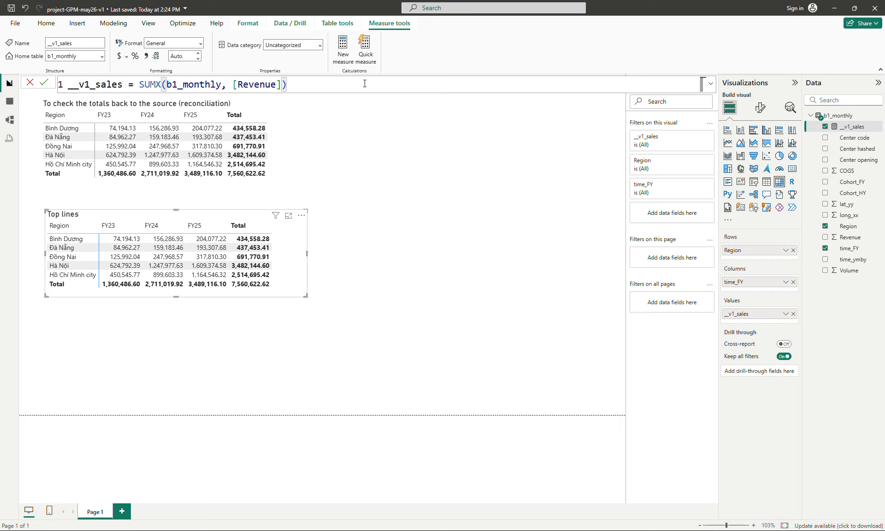
{"action": "type", "text": "/"}
{"action": "type", "text": "1e3"}
{"action": "key", "text": "Return"}
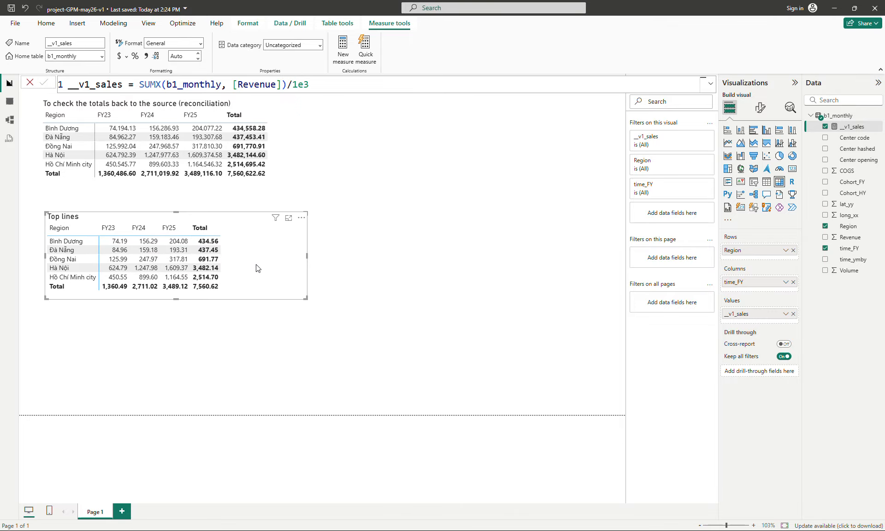
Narrow the Top lines matrix to fit its smaller columns
{"action": "left_click_drag", "start_coordinate": [300, 297], "coordinate": [255, 300]}
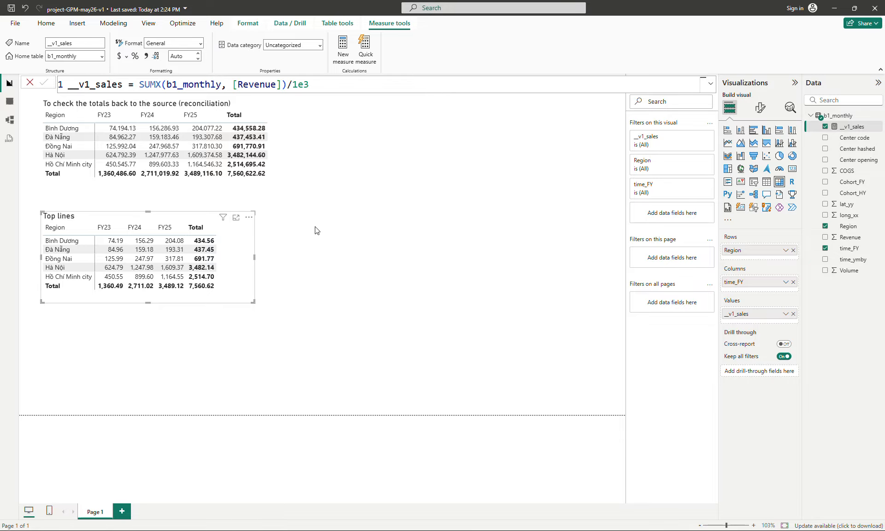
{"action": "left_click", "coordinate": [266, 251]}
{"action": "left_click", "coordinate": [236, 252]}
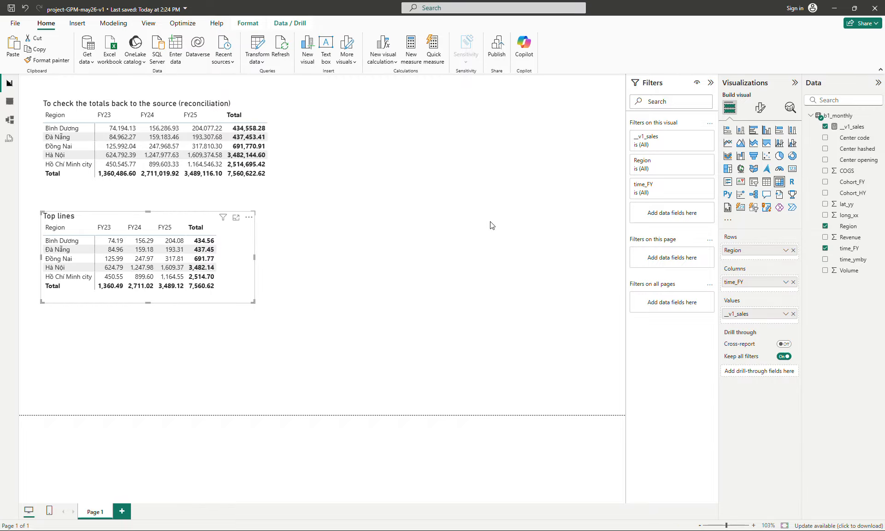
Copy the __v1_sales formula into a new measure
{"action": "left_click", "coordinate": [847, 126]}
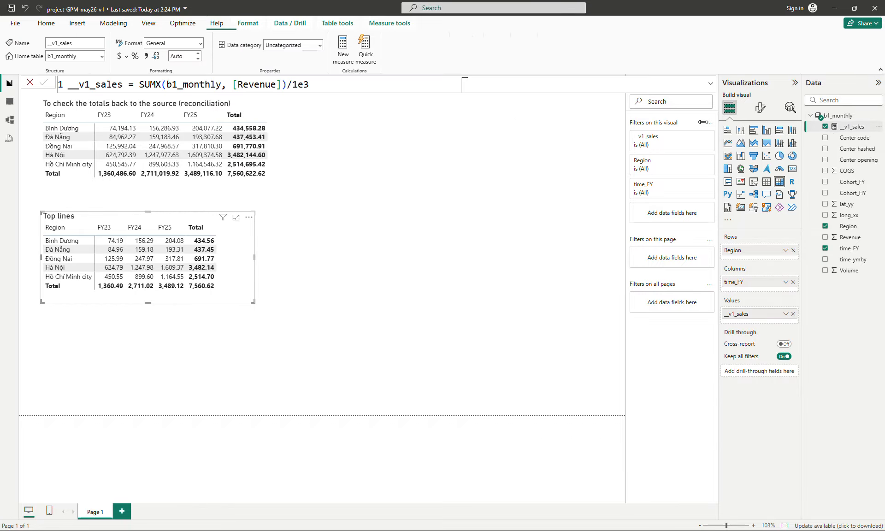
{"action": "triple_click", "coordinate": [447, 84]}
{"action": "key", "text": "ctrl+c"}
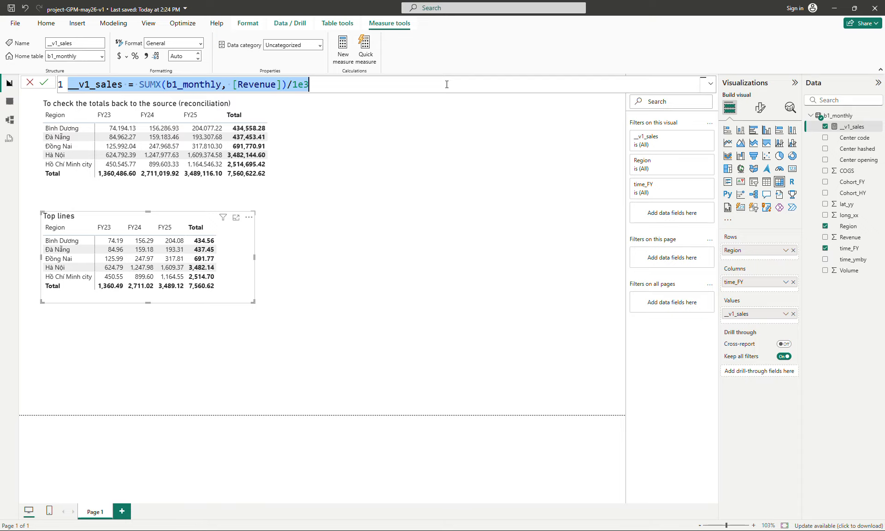
{"action": "left_click", "coordinate": [343, 51]}
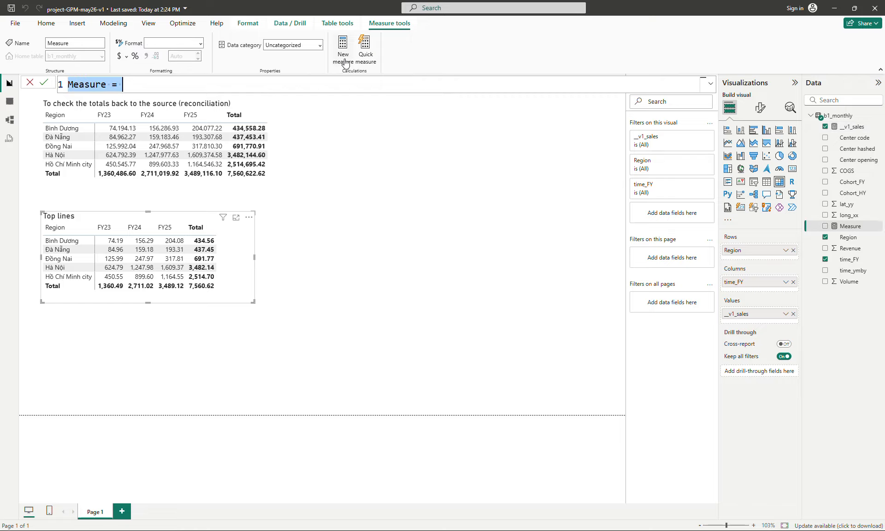
{"action": "key", "text": "ctrl+v"}
Rename the new measure __v2_COGS and change its summed column from Revenue to COGS, then commit it
{"action": "double_click", "coordinate": [91, 84]}
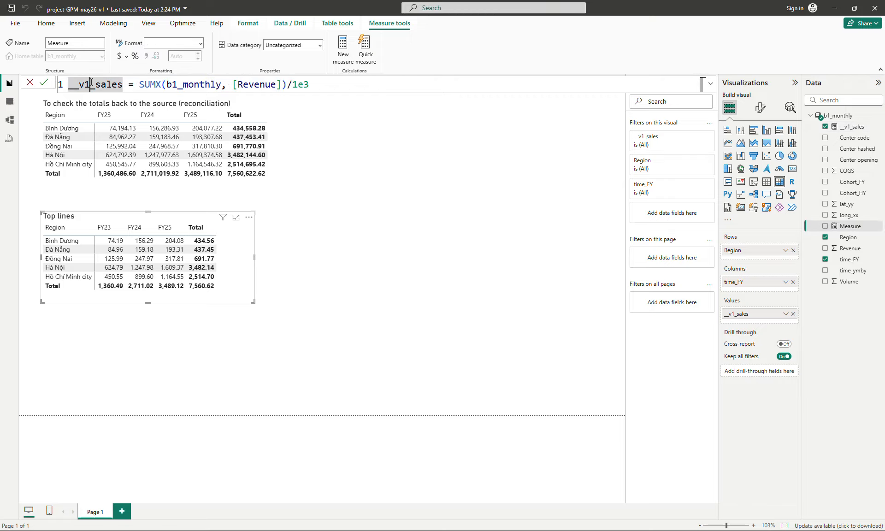
{"action": "key", "text": "BackSpace"}
{"action": "type", "text": "2"}
{"action": "key", "text": "Right"}
{"action": "key", "text": "ctrl+shift+Right"}
{"action": "type", "text": "COG"}
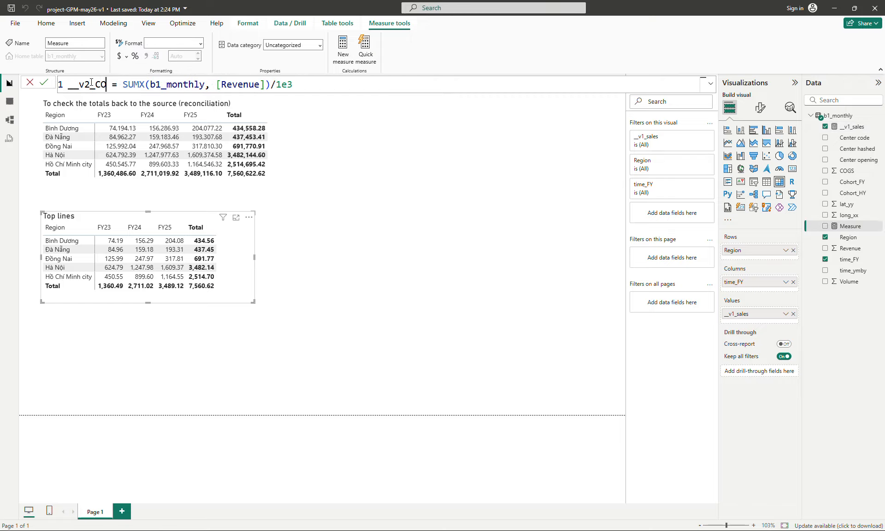
{"action": "type", "text": "S"}
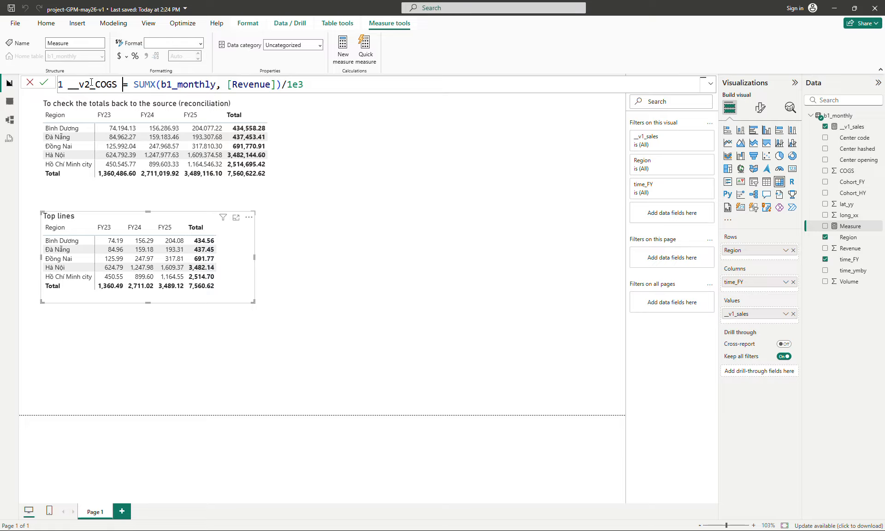
{"action": "key", "text": "ctrl+shift+Right"}
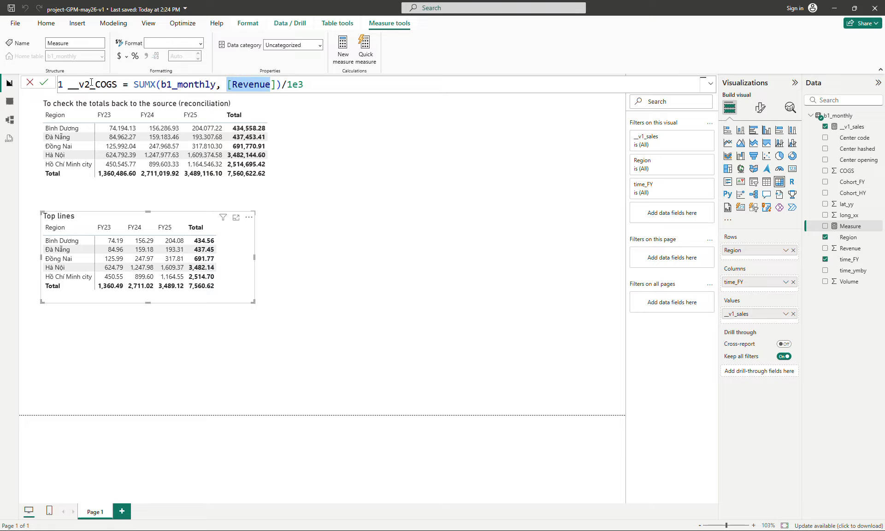
{"action": "type", "text": "[c"}
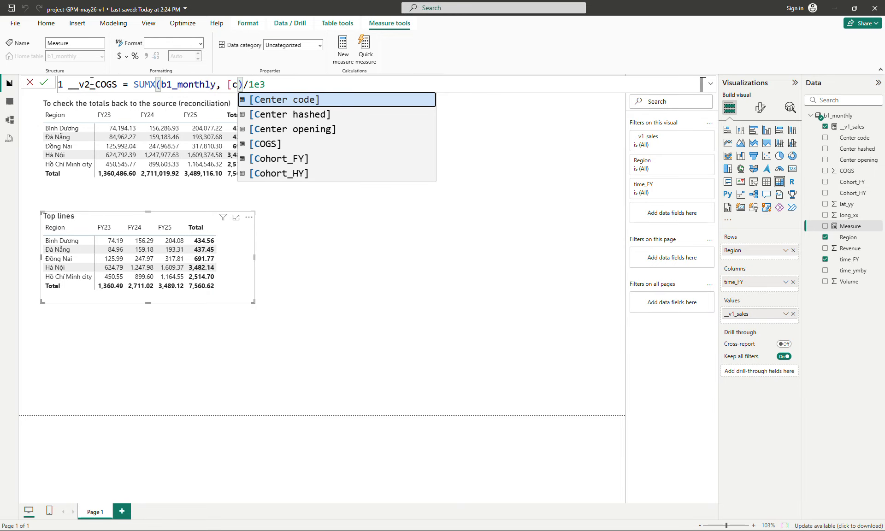
{"action": "key", "text": "Down"}
{"action": "key", "text": "Down"}
{"action": "key", "text": "Down"}
{"action": "key", "text": "Tab"}
{"action": "key", "text": "Right"}
{"action": "key", "text": "Return"}
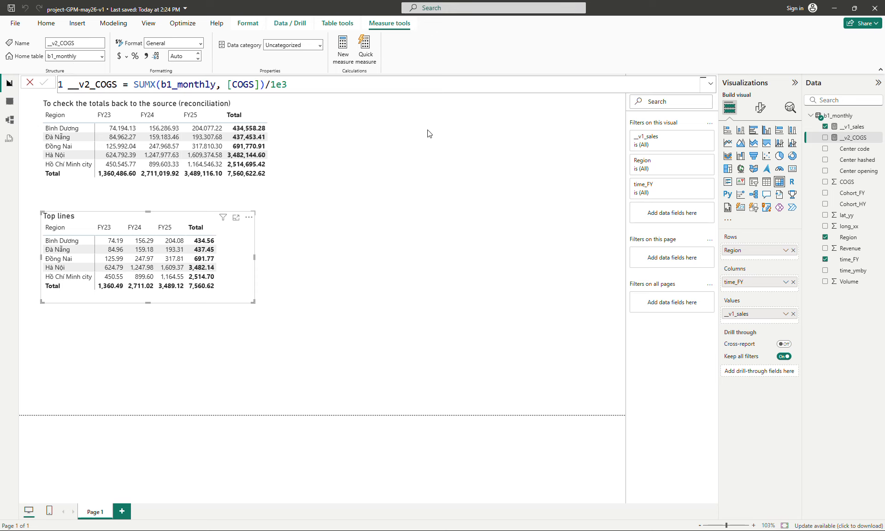
Add __v2_COGS to the Top lines matrix values and widen the matrix
{"action": "left_click_drag", "start_coordinate": [850, 138], "coordinate": [765, 318]}
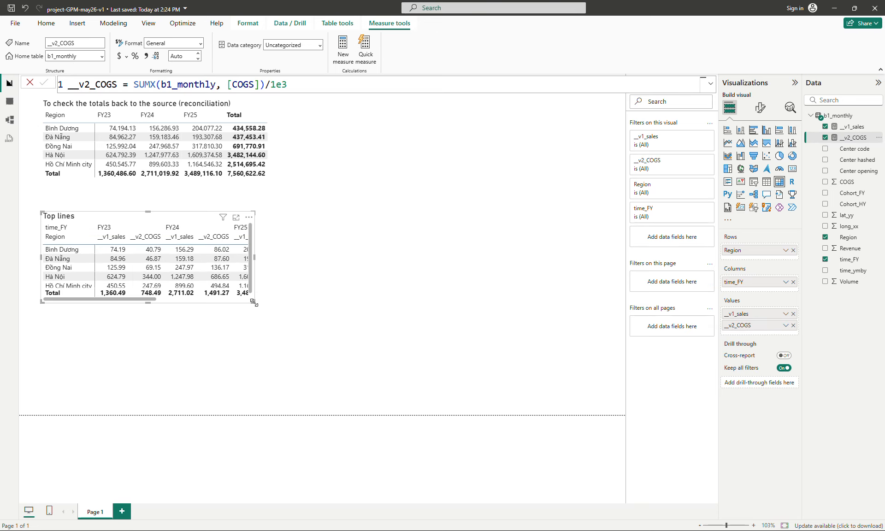
{"action": "left_click_drag", "start_coordinate": [253, 303], "coordinate": [447, 322]}
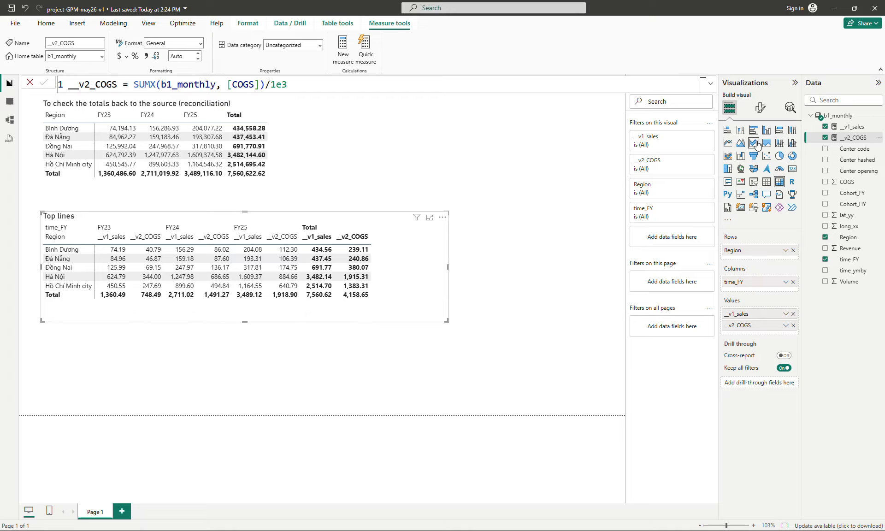
Turn on the option to switch the matrix values to rows
{"action": "left_click", "coordinate": [760, 107]}
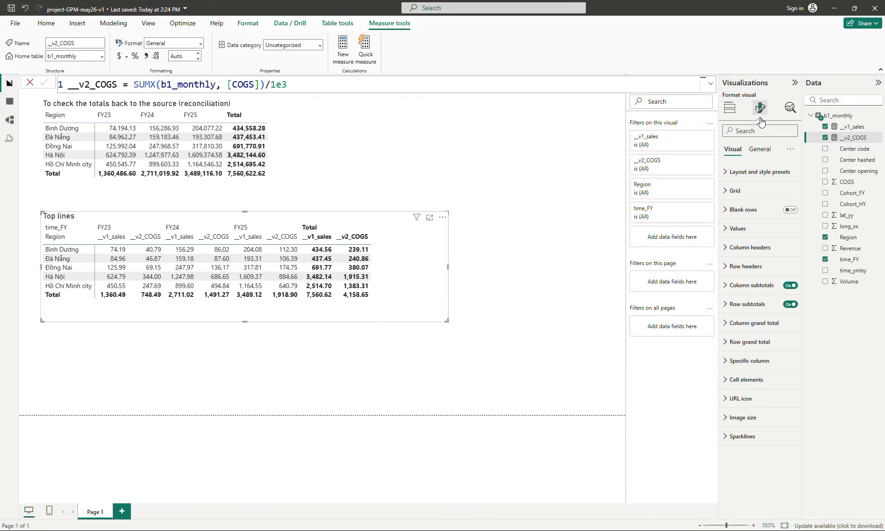
{"action": "left_click", "coordinate": [742, 229]}
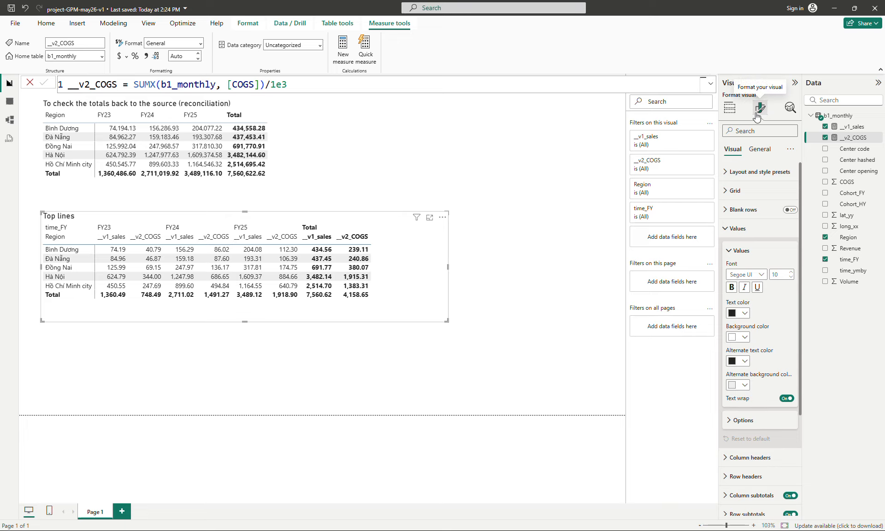
{"action": "scroll", "coordinate": [744, 281], "scroll_direction": "down", "scroll_amount": 3}
{"action": "left_click", "coordinate": [742, 283]}
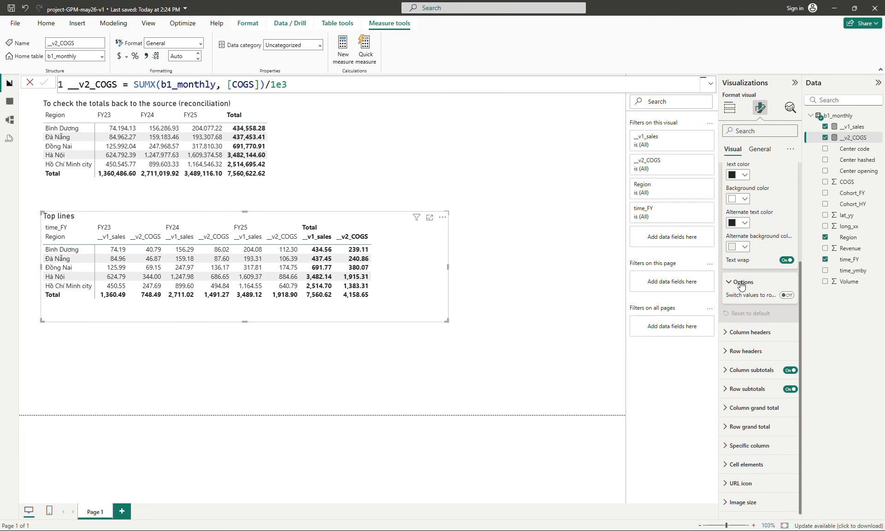
{"action": "left_click", "coordinate": [787, 295]}
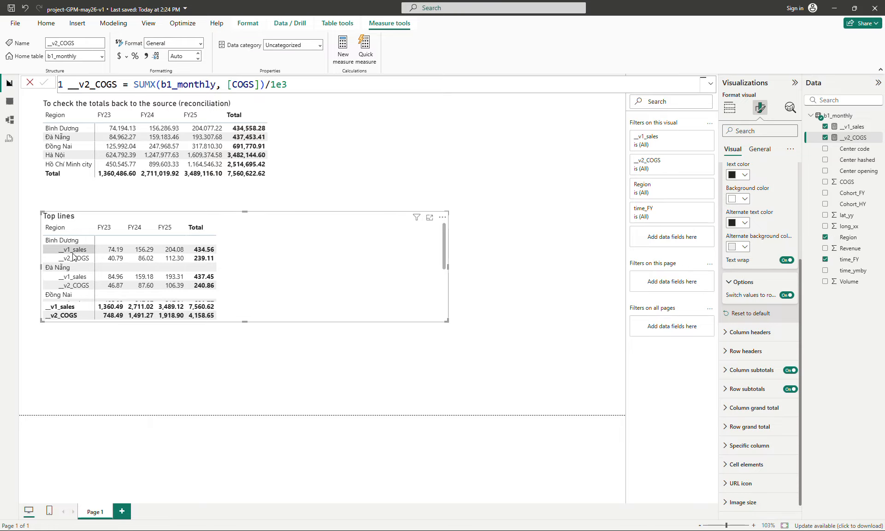
Move the Top lines matrix beside the reconciliation table and lengthen it to fit all rows
{"action": "left_click_drag", "start_coordinate": [446, 321], "coordinate": [491, 264]}
{"action": "left_click", "coordinate": [477, 369]}
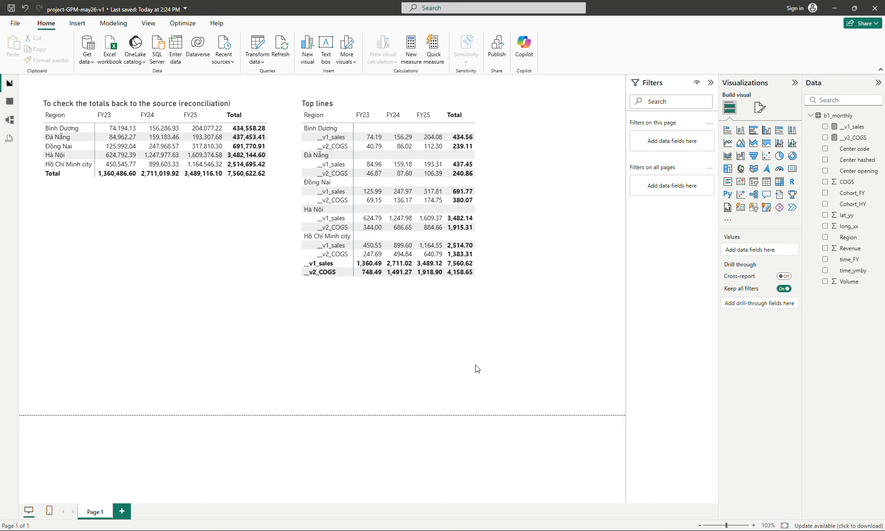
{"action": "left_click", "coordinate": [491, 262]}
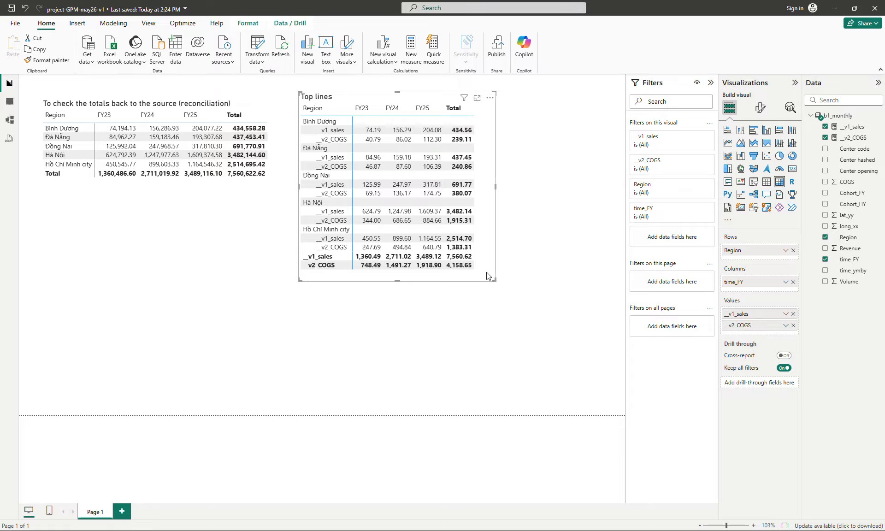
{"action": "left_click_drag", "start_coordinate": [495, 280], "coordinate": [497, 295]}
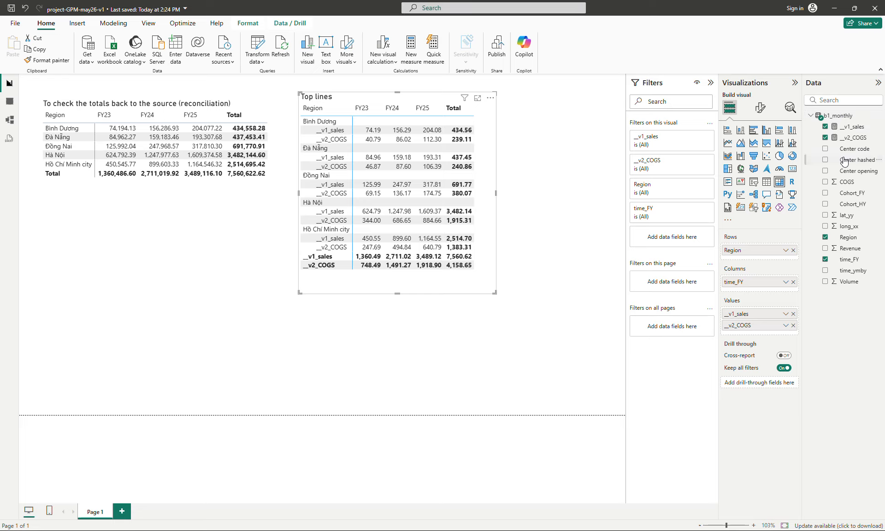
Rename the matrix's __v1_sales value to Sales
{"action": "left_click", "coordinate": [854, 127]}
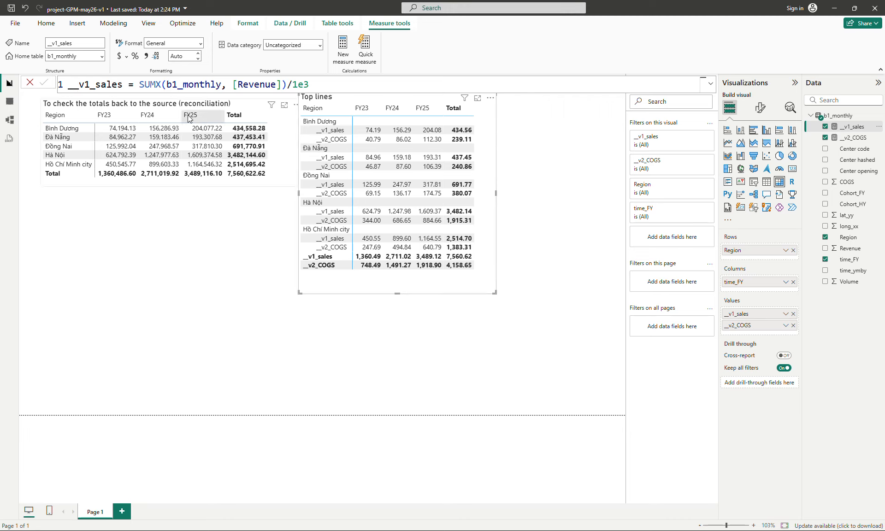
{"action": "double_click", "coordinate": [77, 84]}
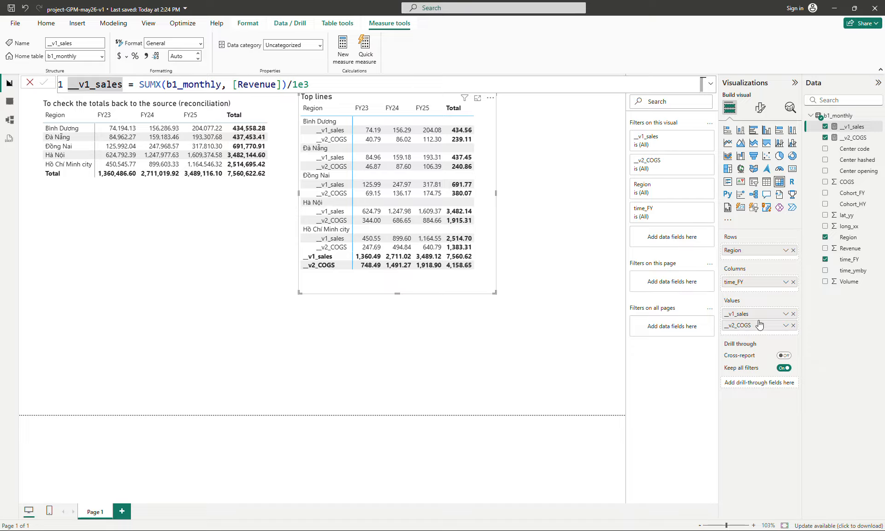
{"action": "double_click", "coordinate": [742, 314]}
{"action": "type", "text": "s"}
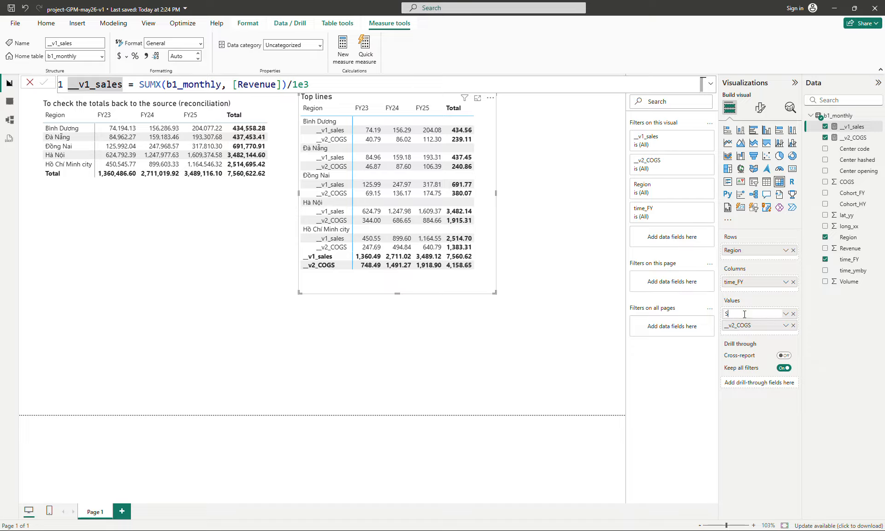
{"action": "type", "text": "ales"}
{"action": "key", "text": "Return"}
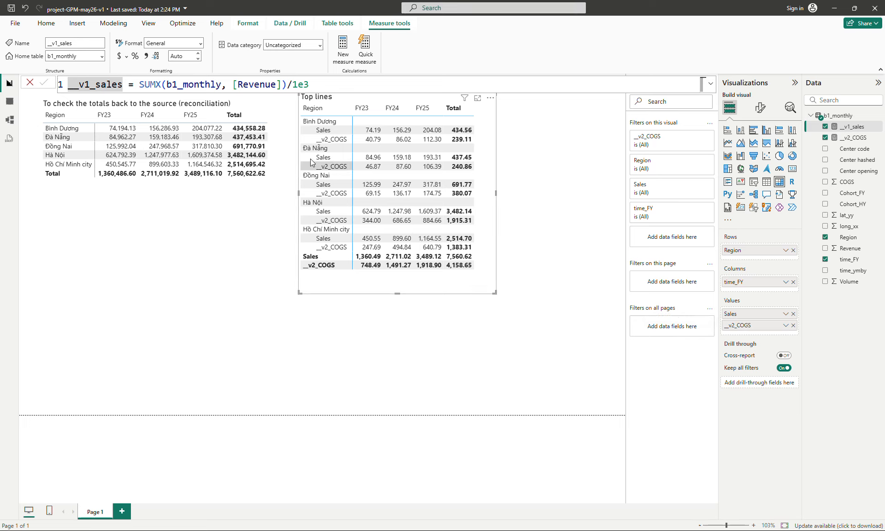
Clear the custom label so the value shows its original measure name again
{"action": "double_click", "coordinate": [750, 316]}
{"action": "key", "text": "BackSpace"}
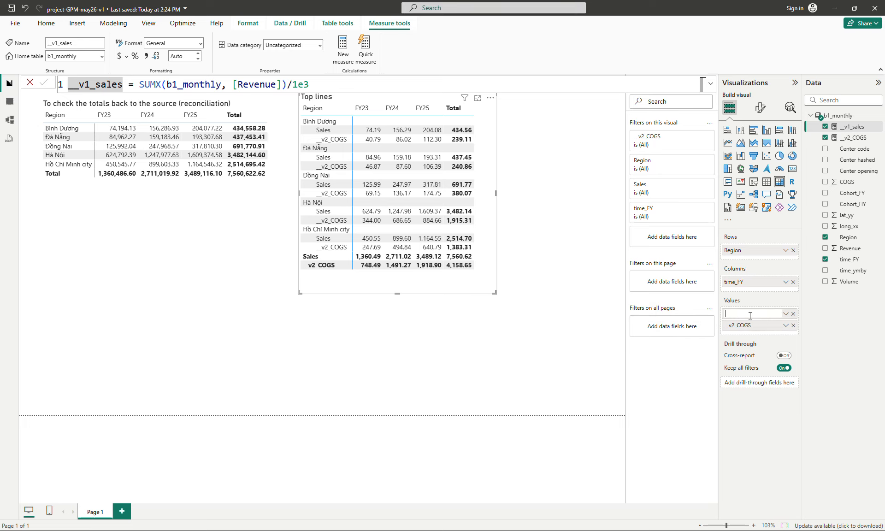
{"action": "key", "text": "Return"}
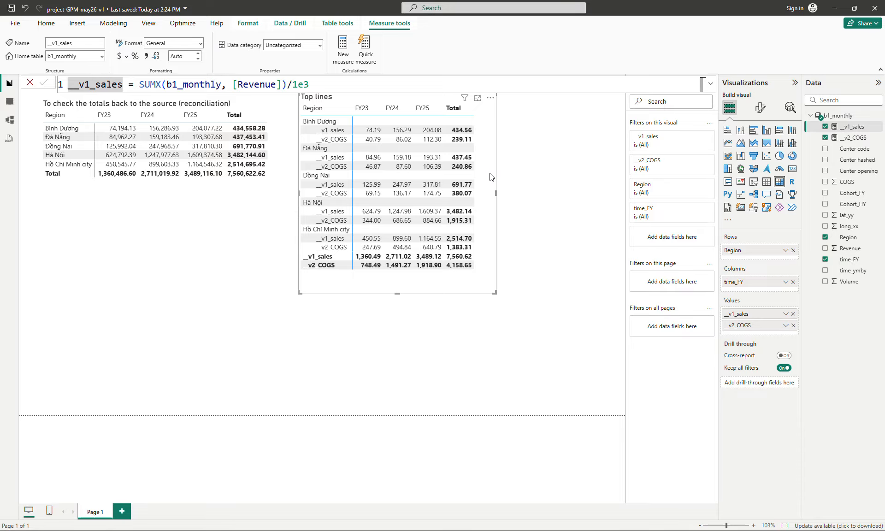
With the matrix selected, create a __v3_GP measure defined as [__v1_sales] - [__v2_COGS]
{"action": "left_click", "coordinate": [543, 183]}
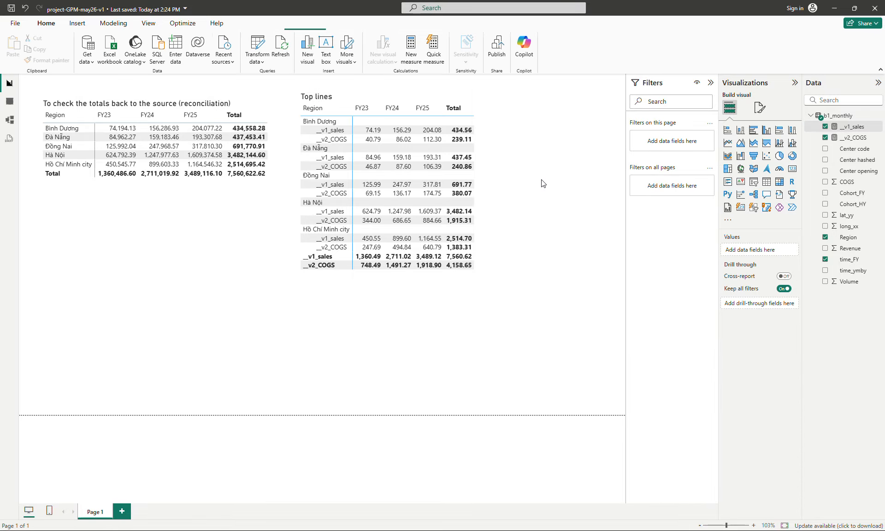
{"action": "left_click", "coordinate": [488, 192]}
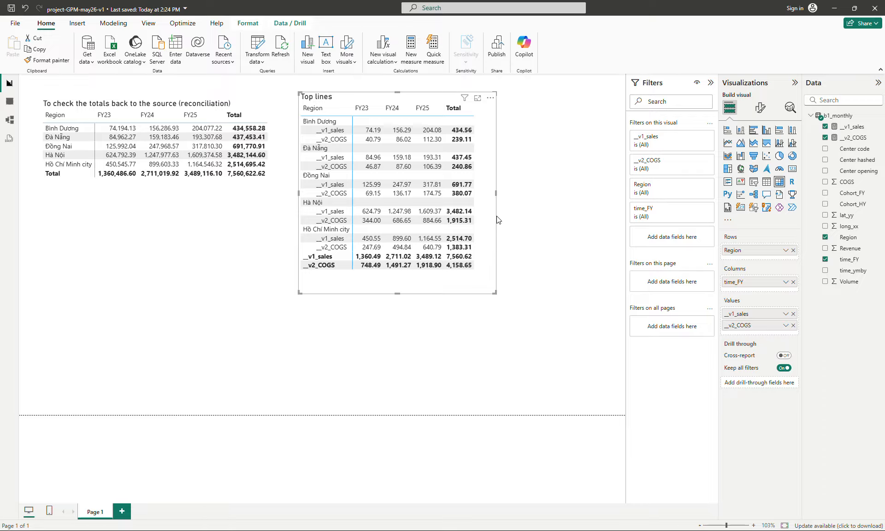
{"action": "left_click_drag", "start_coordinate": [493, 214], "coordinate": [492, 215]}
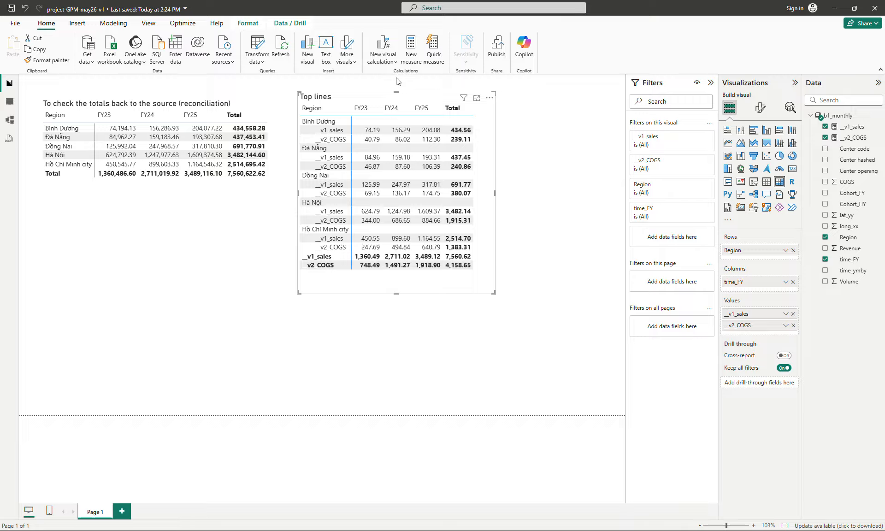
{"action": "left_click", "coordinate": [411, 48]}
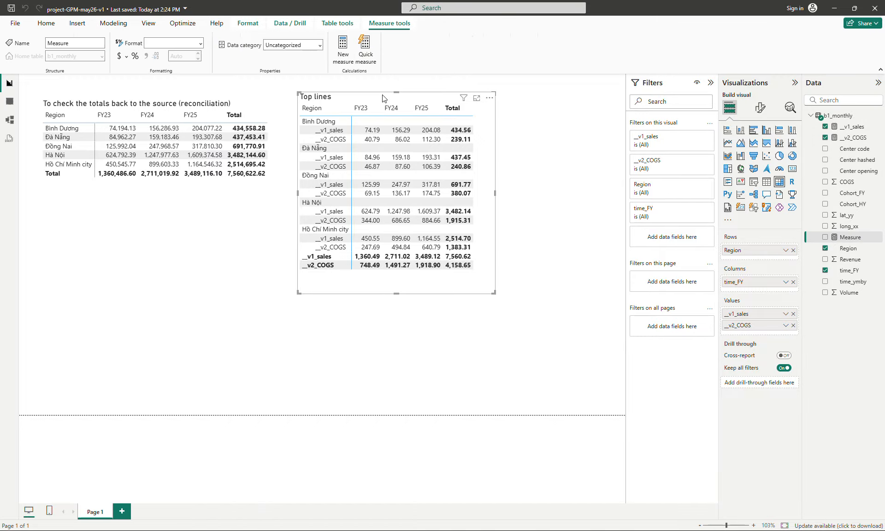
{"action": "type", "text": "__v"}
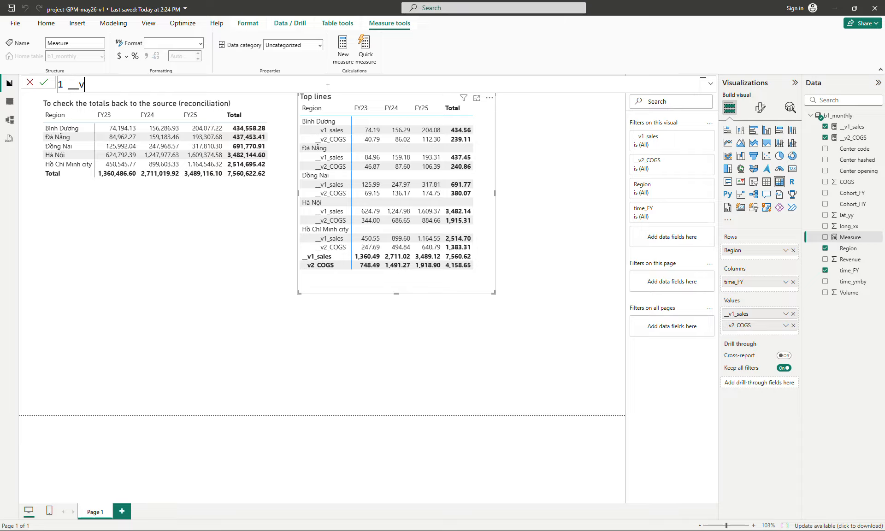
{"action": "type", "text": "3_"}
{"action": "type", "text": "GP "}
{"action": "type", "text": "= [__v1_sales] "}
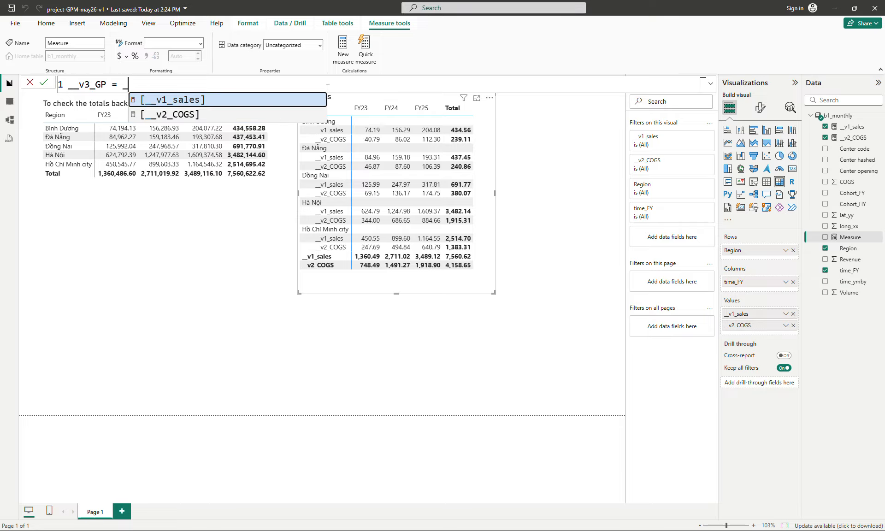
{"action": "type", "text": "- "}
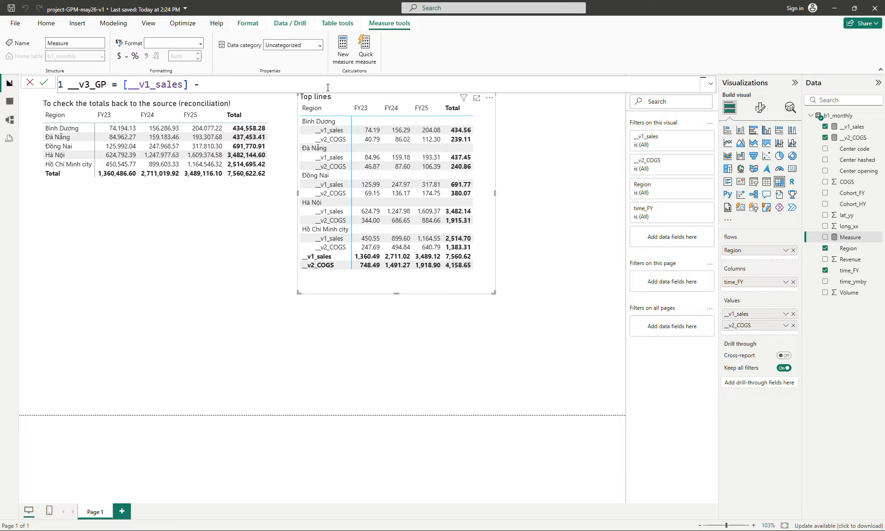
{"action": "type", "text": "_"}
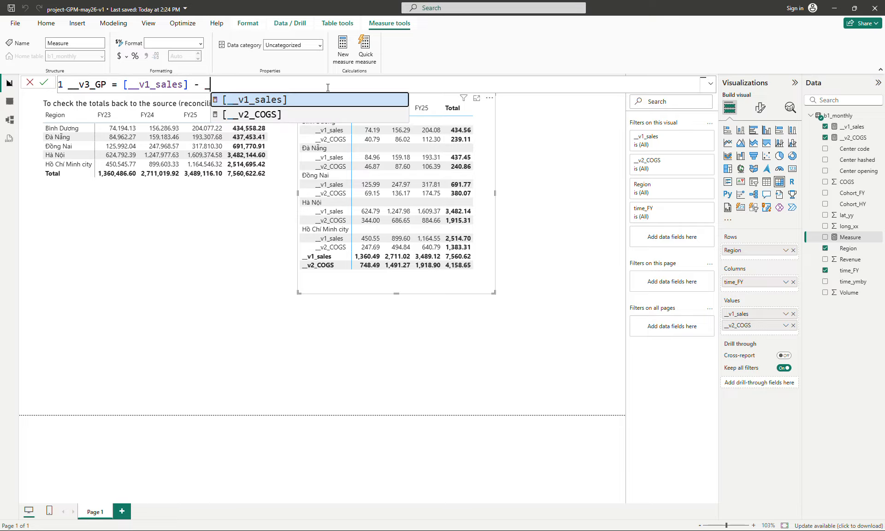
{"action": "key", "text": "Down"}
{"action": "key", "text": "Tab"}
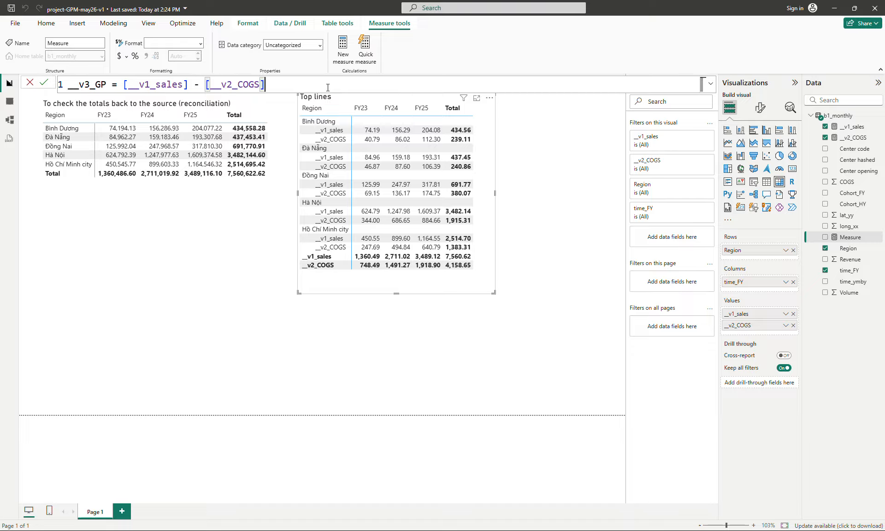
{"action": "type", "text": "\\"}
{"action": "key", "text": "BackSpace"}
{"action": "key", "text": "Return"}
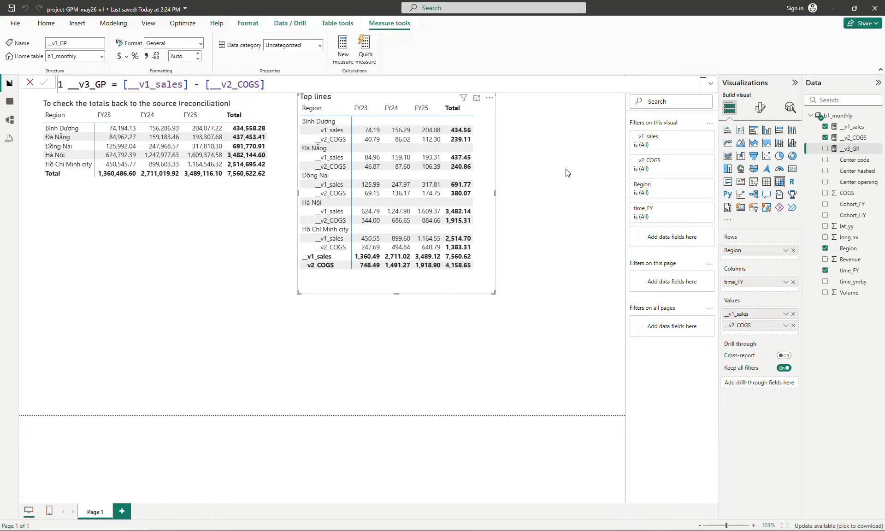
Add __v3_GP to the Top lines matrix values
{"action": "left_click_drag", "start_coordinate": [855, 152], "coordinate": [760, 336]}
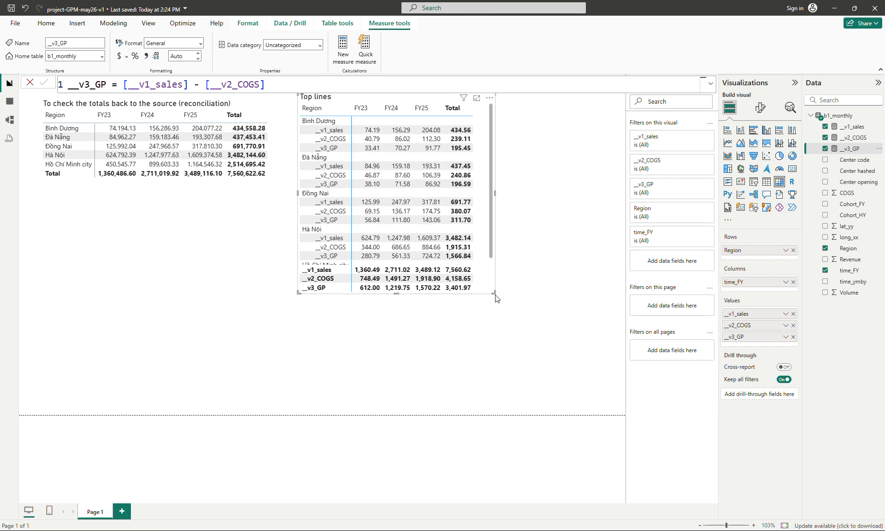
Enlarge the Top lines matrix and redefine __v2_COGS as -SUMX(b1_monthly, [COGS])/1e3 so costs are negative
{"action": "left_click_drag", "start_coordinate": [494, 293], "coordinate": [494, 344]}
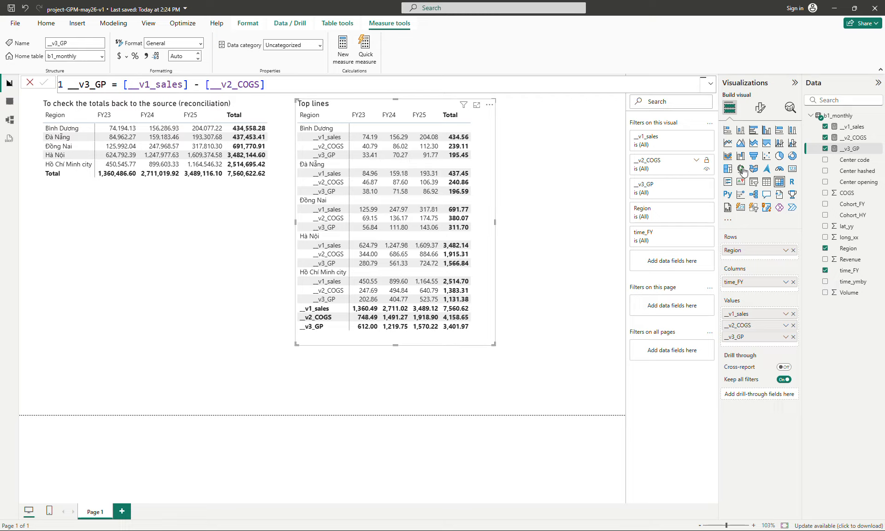
{"action": "left_click", "coordinate": [855, 137]}
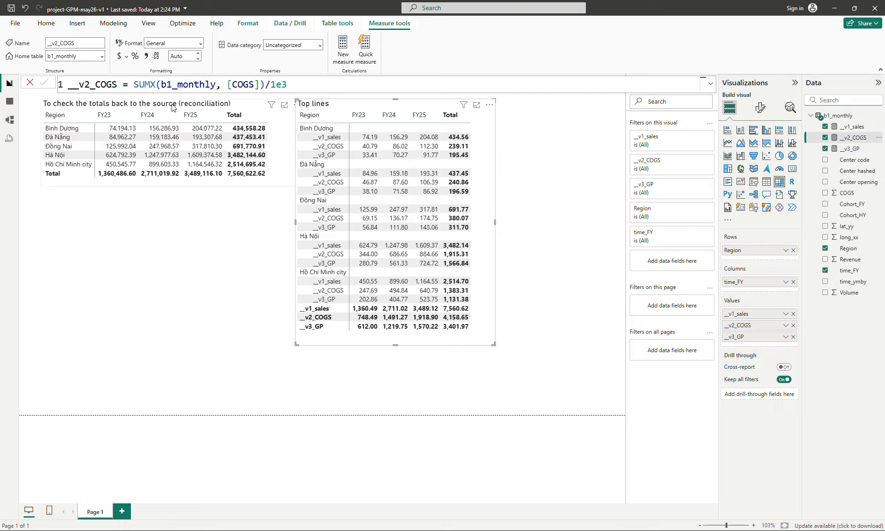
{"action": "double_click", "coordinate": [135, 84]}
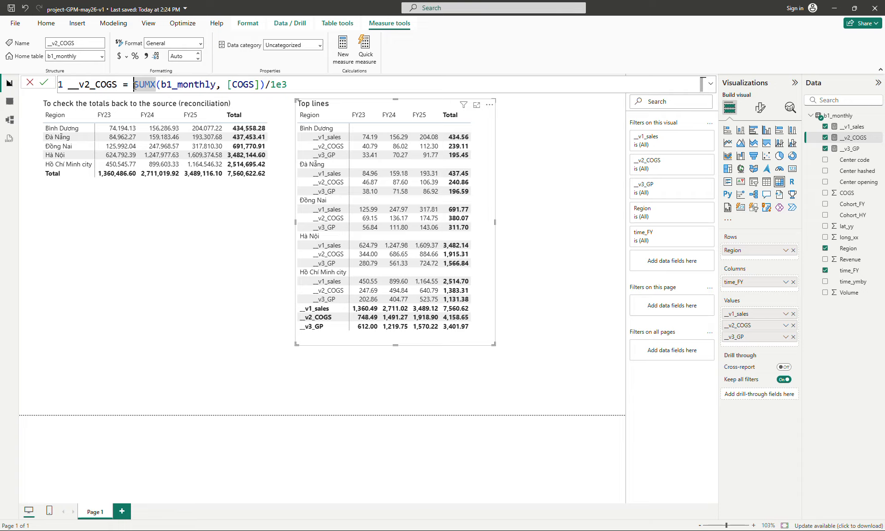
{"action": "type", "text": "-"}
{"action": "key", "text": "Return"}
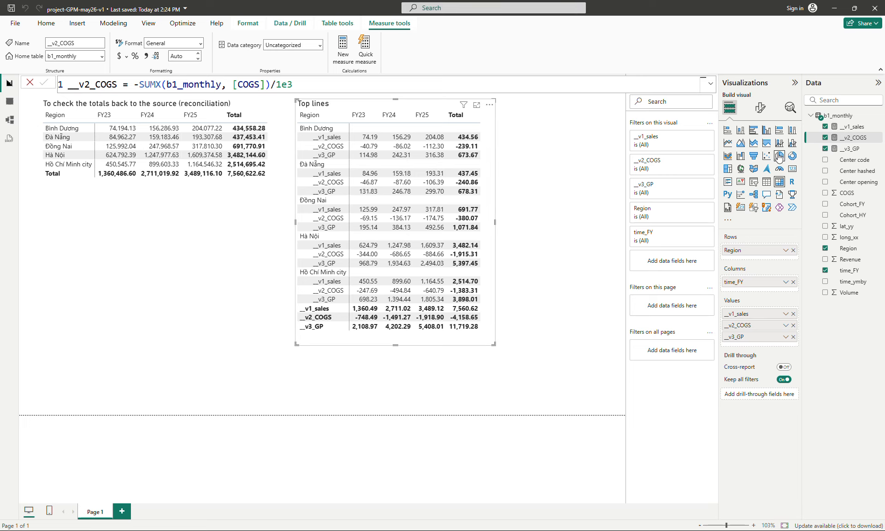
Change the __v3_GP formula to [__v1_sales] + [__v2_COGS]
{"action": "left_click", "coordinate": [856, 149]}
{"action": "left_click", "coordinate": [198, 83]}
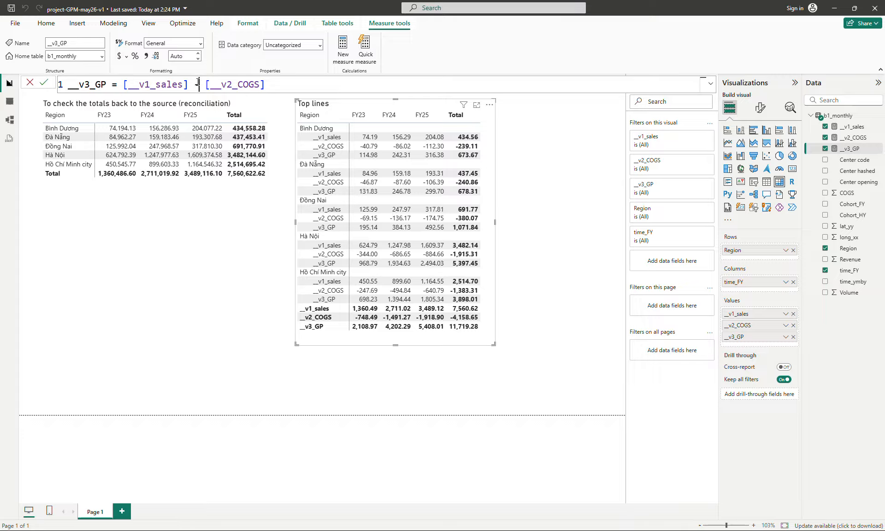
{"action": "key", "text": "BackSpace"}
{"action": "type", "text": "+"}
{"action": "key", "text": "Return"}
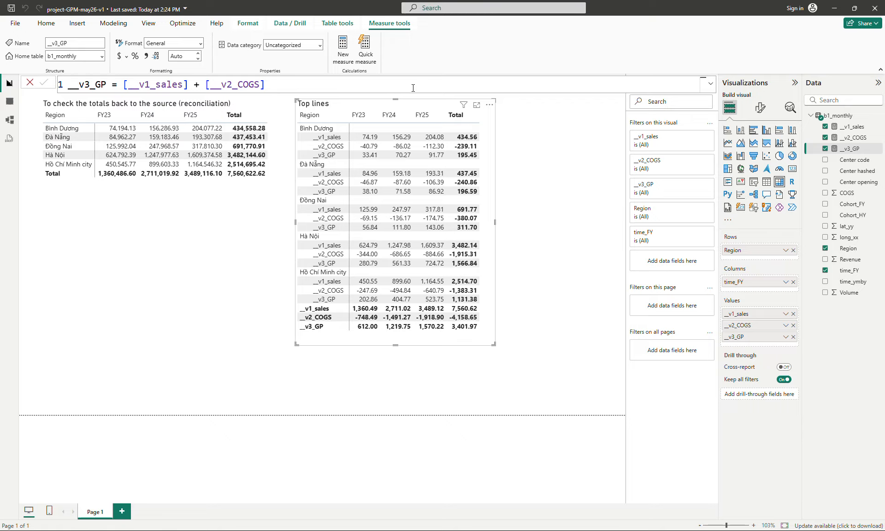
Create a new measure __v4_GPM defined as DIVIDE([__v3_GP], [__v1_sales])
{"action": "left_click", "coordinate": [346, 60]}
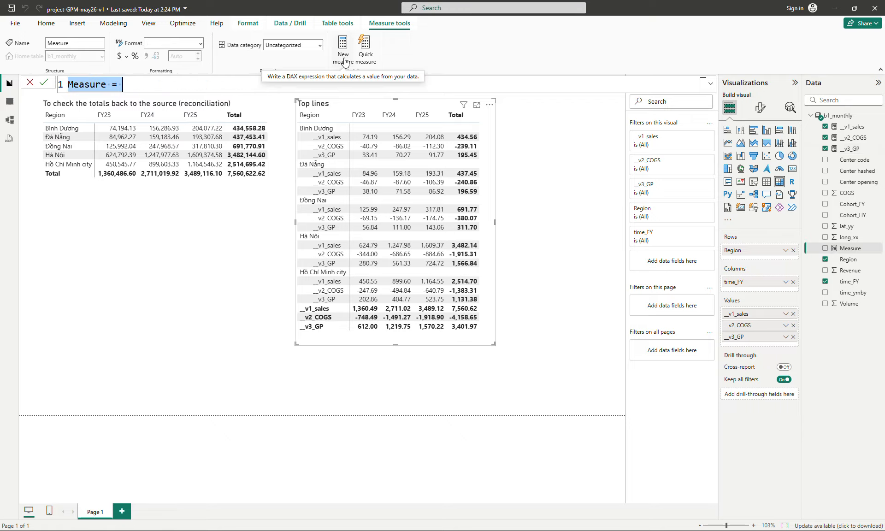
{"action": "type", "text": "__"}
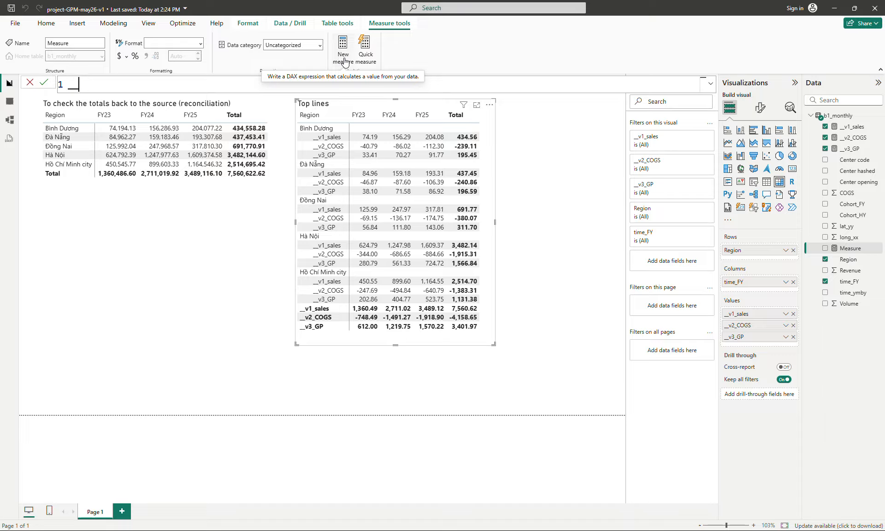
{"action": "type", "text": "v4_GPM = di"}
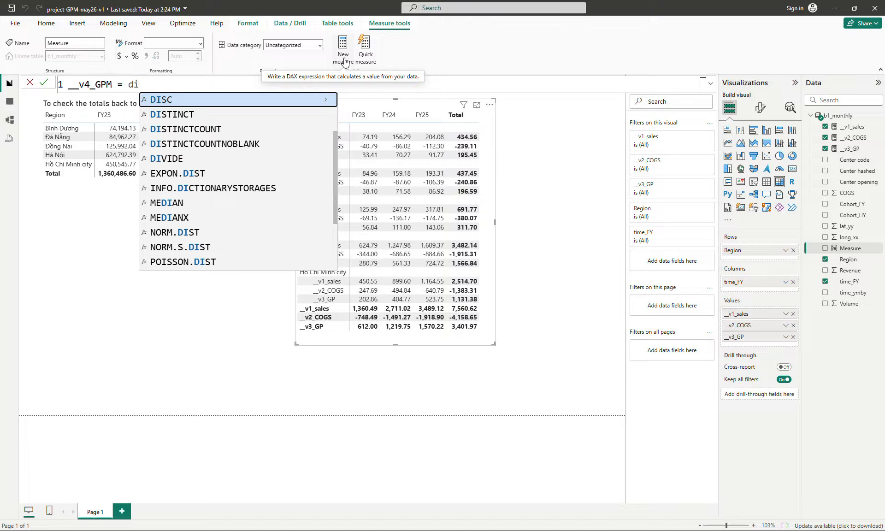
{"action": "type", "text": "vi"}
{"action": "key", "text": "Tab"}
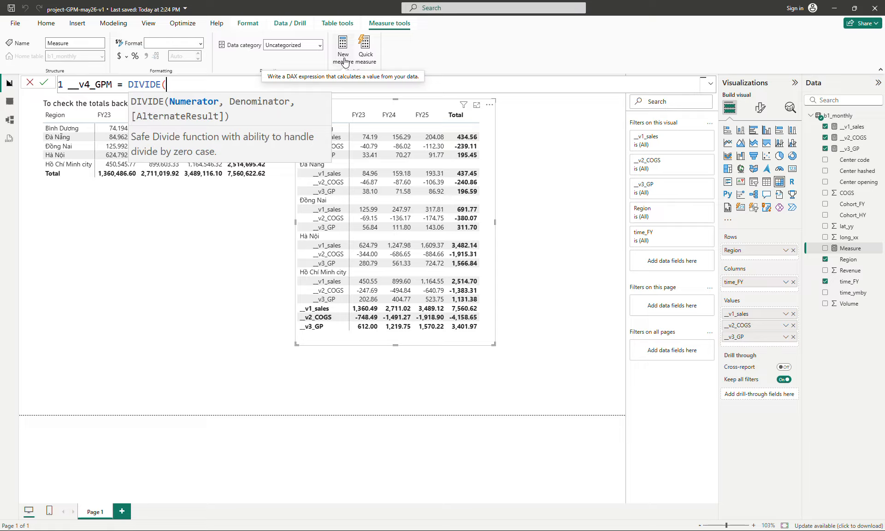
{"action": "type", "text": "["}
{"action": "key", "text": "Down"}
{"action": "key", "text": "Down"}
{"action": "key", "text": "Tab"}
{"action": "type", "text": ","}
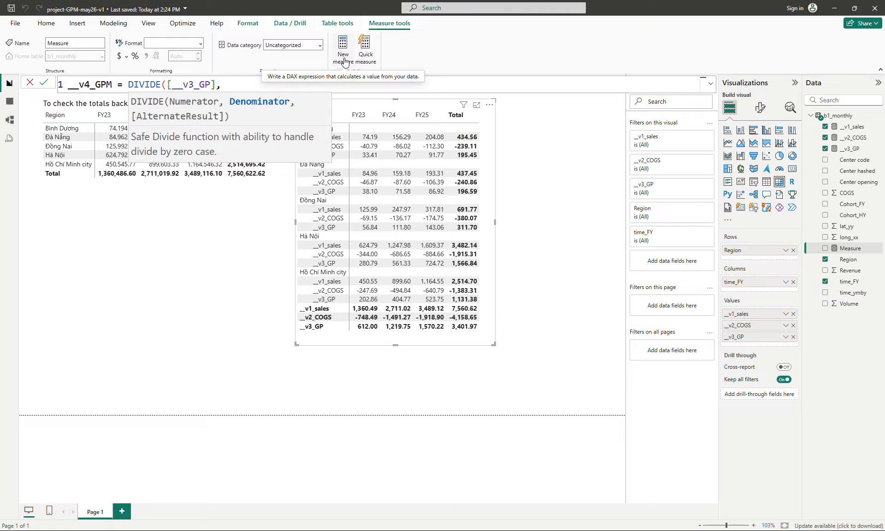
{"action": "type", "text": " ["}
{"action": "key", "text": "Tab"}
{"action": "type", "text": ")"}
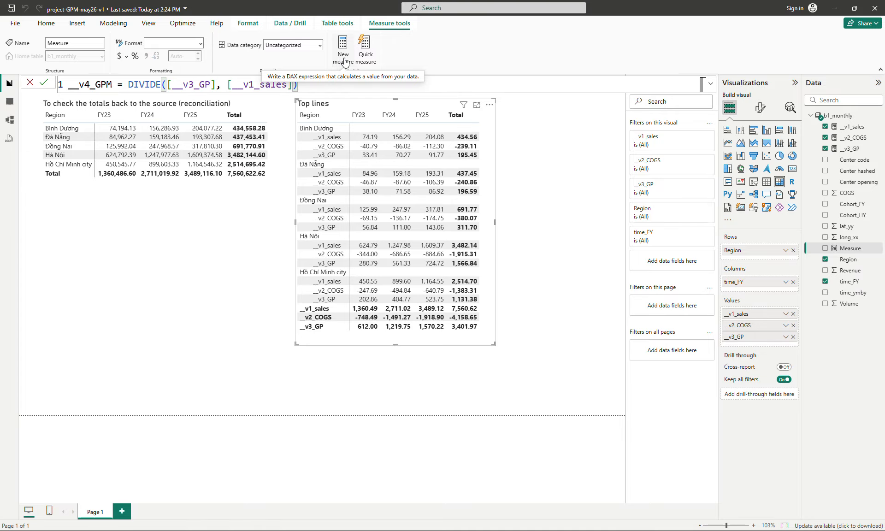
{"action": "key", "text": "Return"}
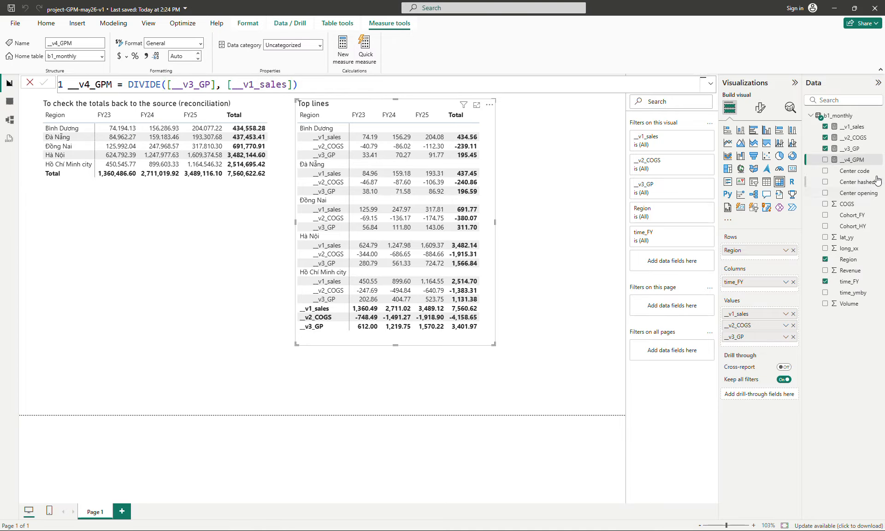
Add a second __v3_GP field to the Top lines matrix values, then enlarge and reposition the matrix
{"action": "left_click_drag", "start_coordinate": [856, 154], "coordinate": [783, 343]}
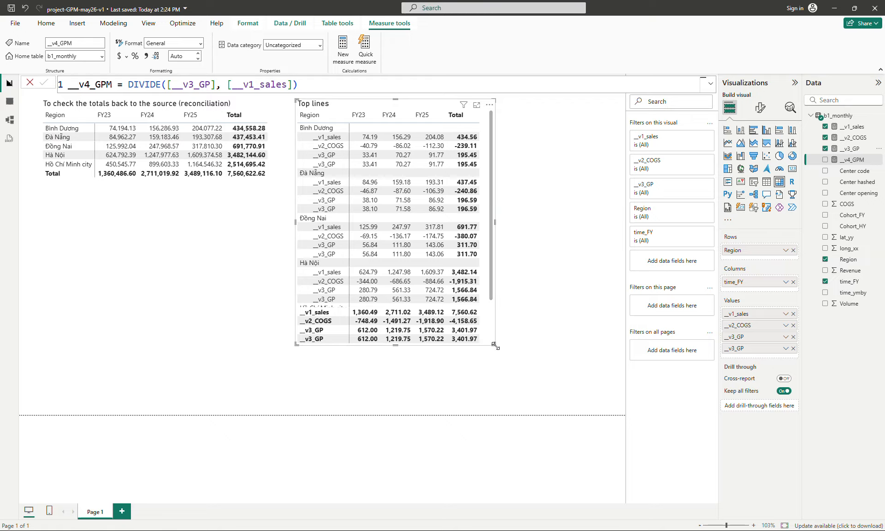
{"action": "left_click_drag", "start_coordinate": [495, 346], "coordinate": [511, 373]}
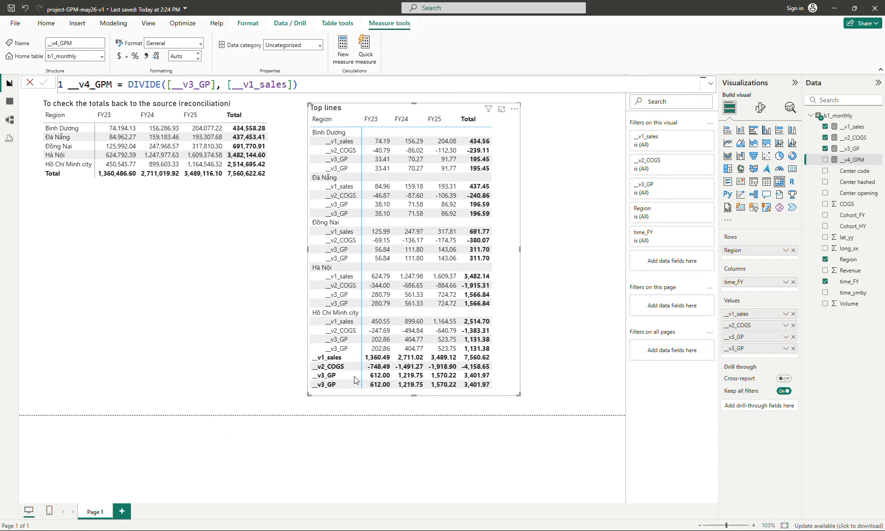
{"action": "left_click_drag", "start_coordinate": [512, 329], "coordinate": [532, 328]}
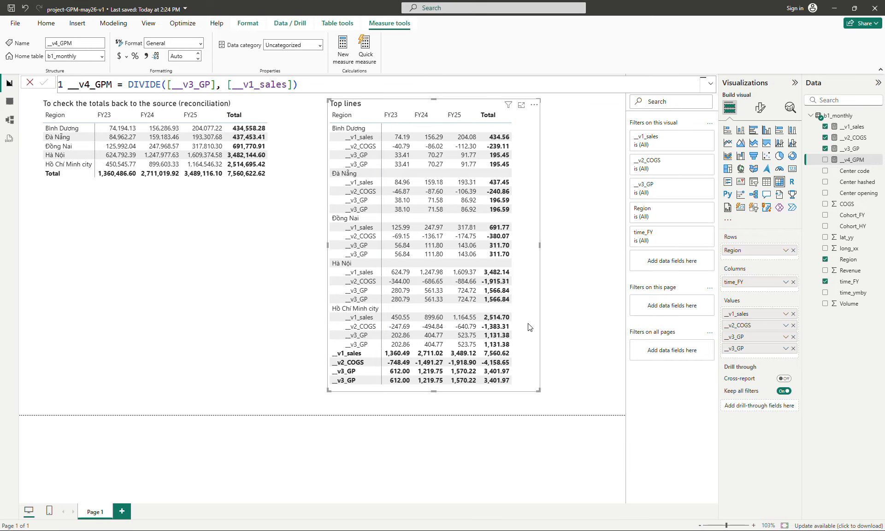
Paste a copy of the matrix, remove Region from its rows, and place it below the reconciliation table
{"action": "key", "text": "ctrl+v"}
{"action": "left_click_drag", "start_coordinate": [528, 324], "coordinate": [205, 361]}
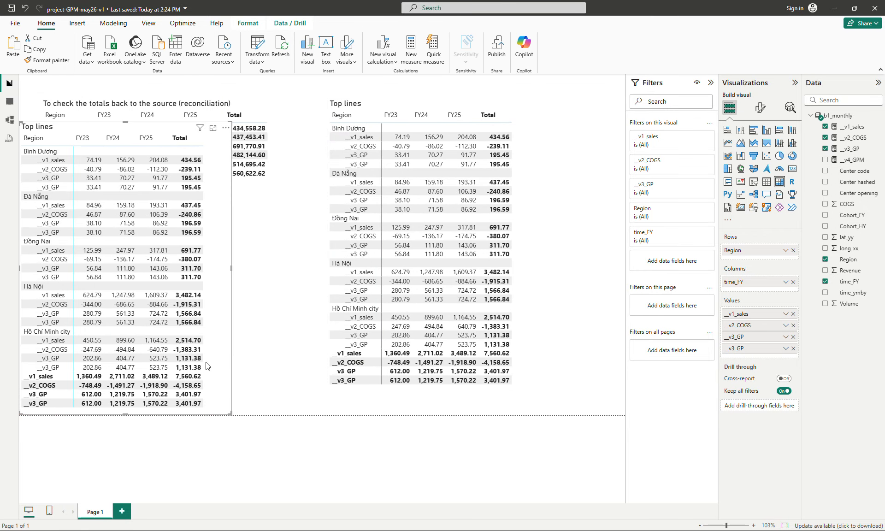
{"action": "left_click", "coordinate": [793, 251]}
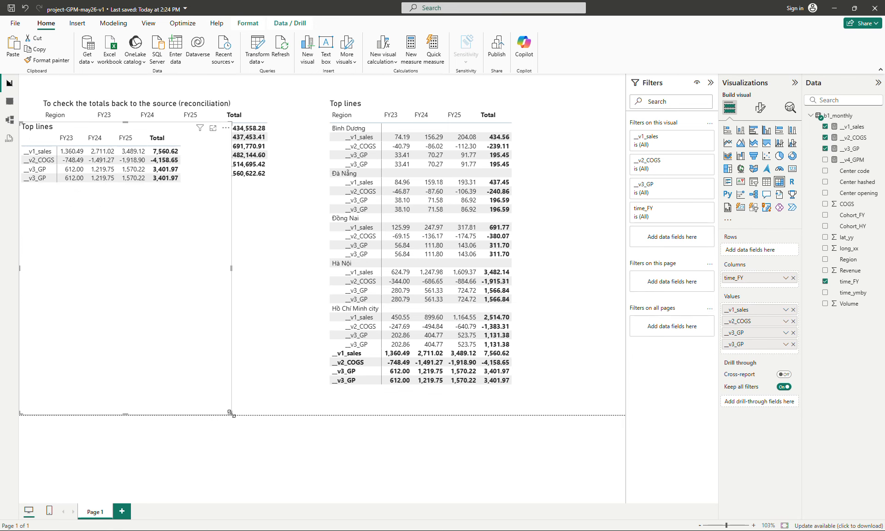
{"action": "left_click_drag", "start_coordinate": [236, 417], "coordinate": [207, 198]}
{"action": "left_click_drag", "start_coordinate": [116, 134], "coordinate": [137, 226]}
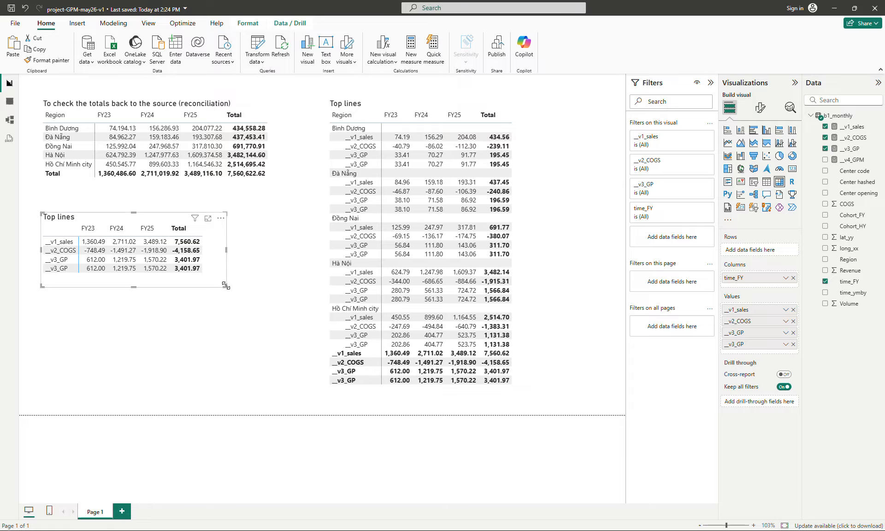
{"action": "left_click_drag", "start_coordinate": [225, 283], "coordinate": [225, 281]}
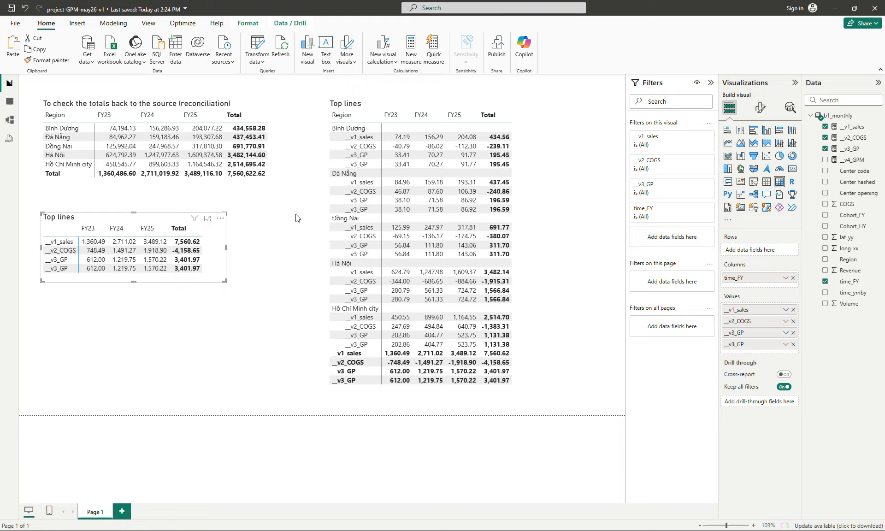
{"action": "left_click_drag", "start_coordinate": [213, 243], "coordinate": [210, 241]}
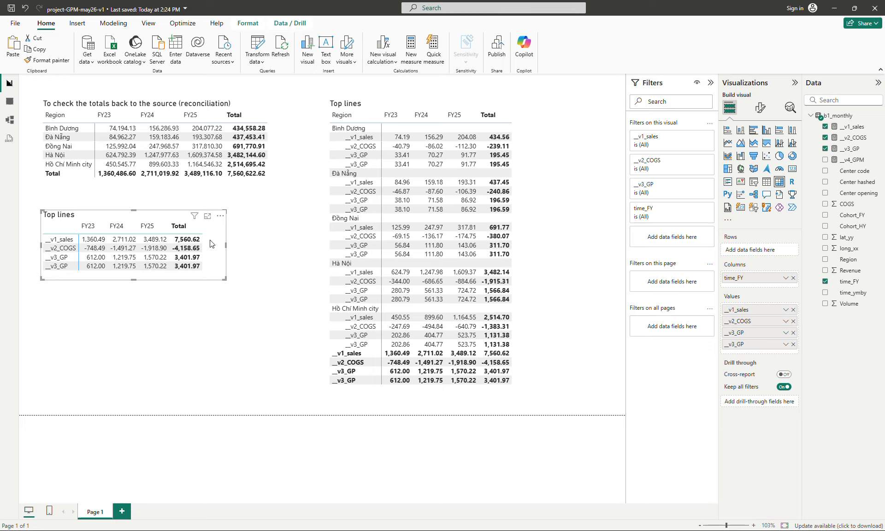
{"action": "left_click_drag", "start_coordinate": [212, 243], "coordinate": [212, 238]}
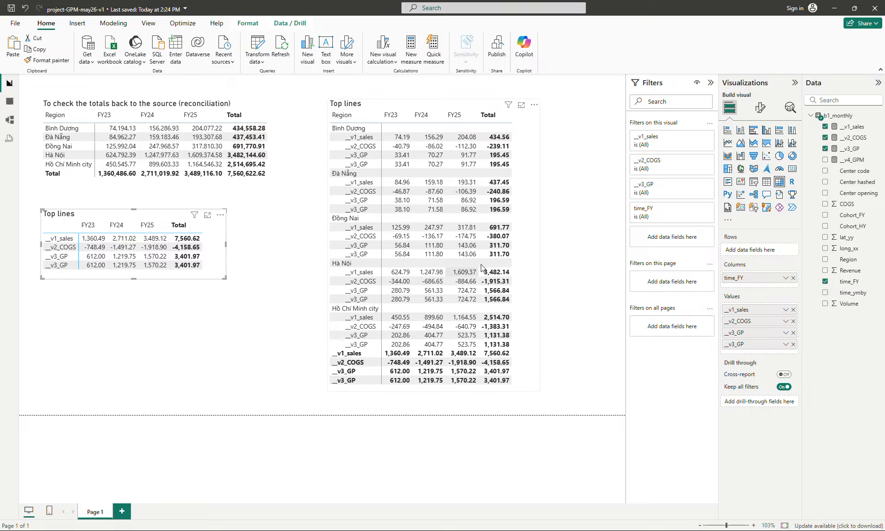
Add a new report page and paste the Top lines matrix onto it
{"action": "left_click", "coordinate": [534, 254]}
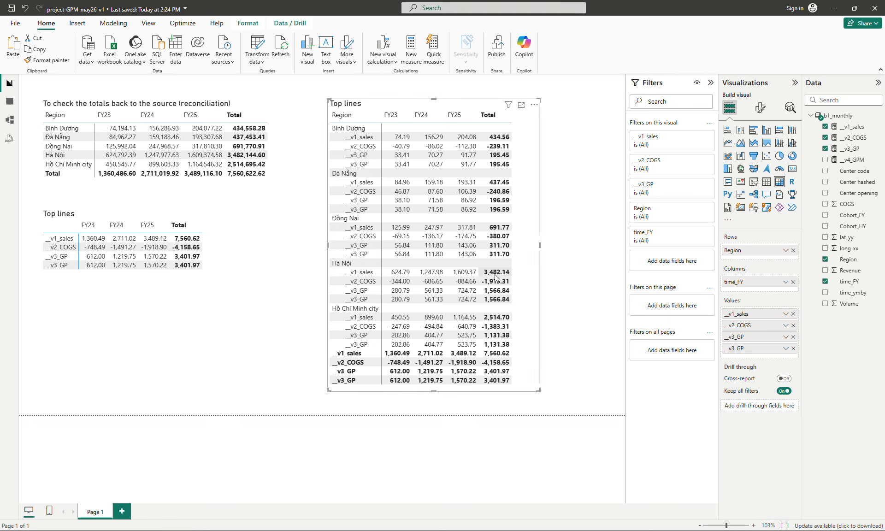
{"action": "left_click", "coordinate": [122, 512]}
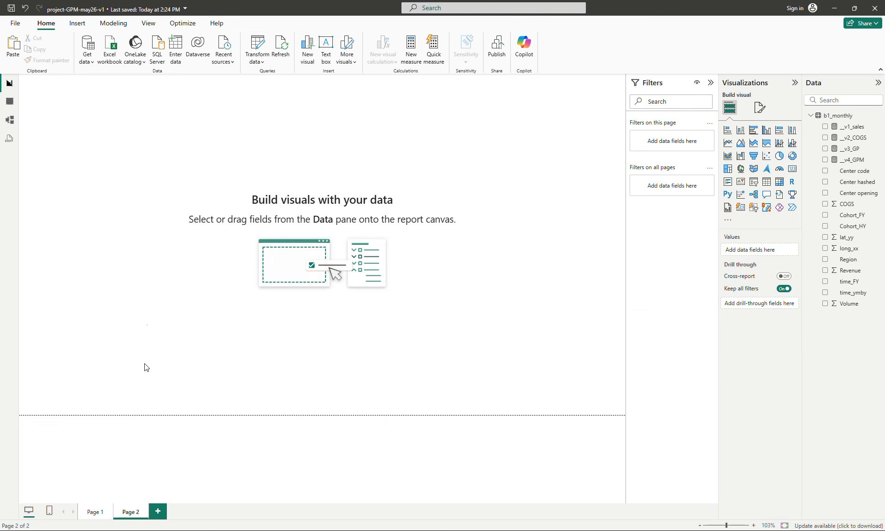
{"action": "key", "text": "ctrl+v"}
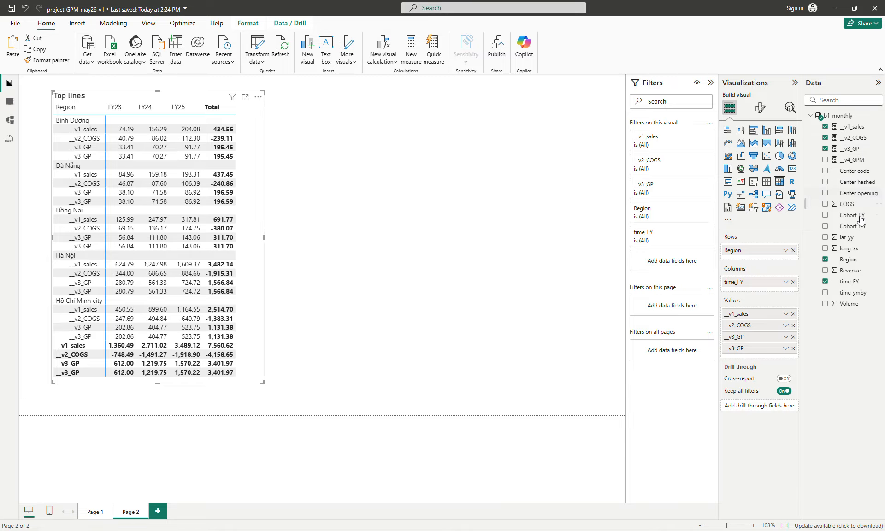
Replace Region with Cohort_HY as the rows of the pasted matrix
{"action": "left_click_drag", "start_coordinate": [852, 228], "coordinate": [790, 258]}
{"action": "left_click", "coordinate": [793, 250]}
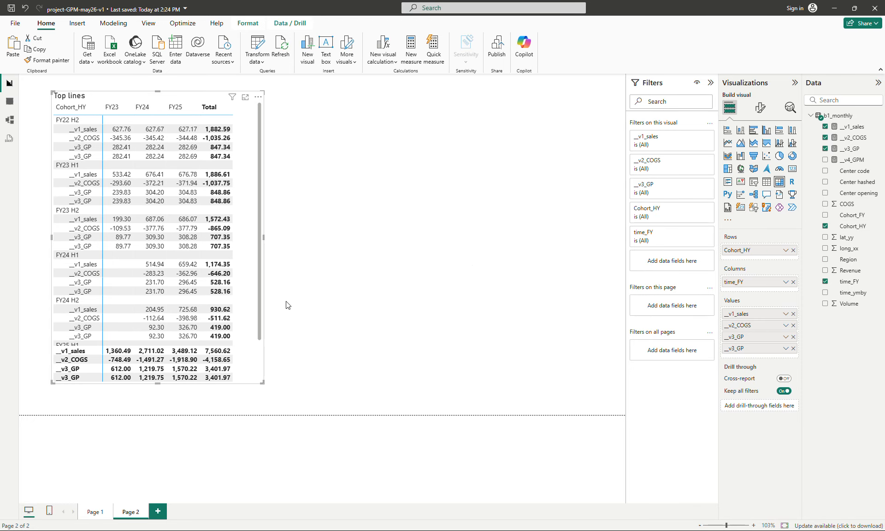
{"action": "scroll", "coordinate": [260, 261], "scroll_direction": "down", "scroll_amount": 2}
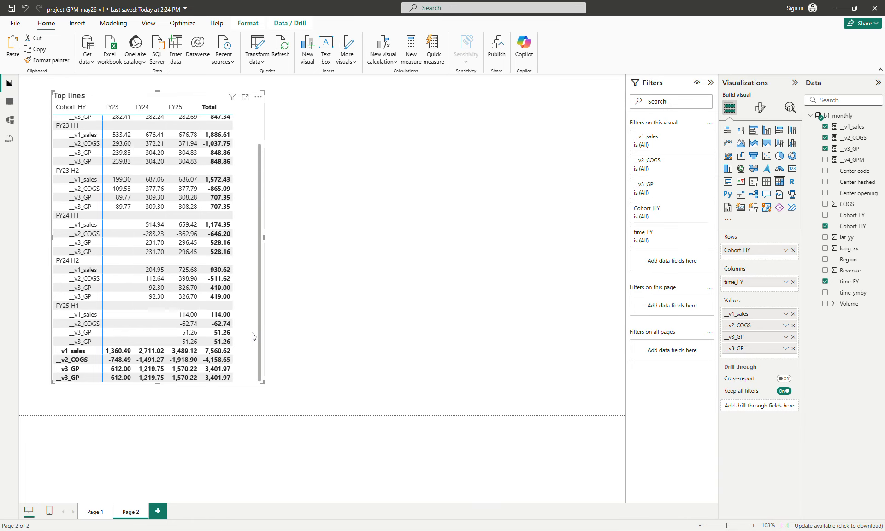
{"action": "scroll", "coordinate": [253, 336], "scroll_direction": "up", "scroll_amount": 3}
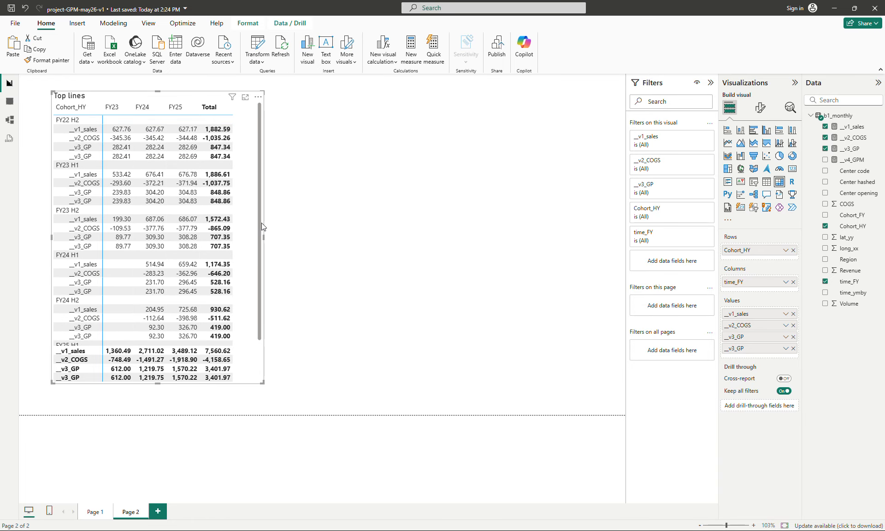
Resize the cohort matrix and place a duplicate of it beside the original
{"action": "left_click_drag", "start_coordinate": [263, 391], "coordinate": [260, 410]}
{"action": "left_click_drag", "start_coordinate": [247, 336], "coordinate": [235, 325]}
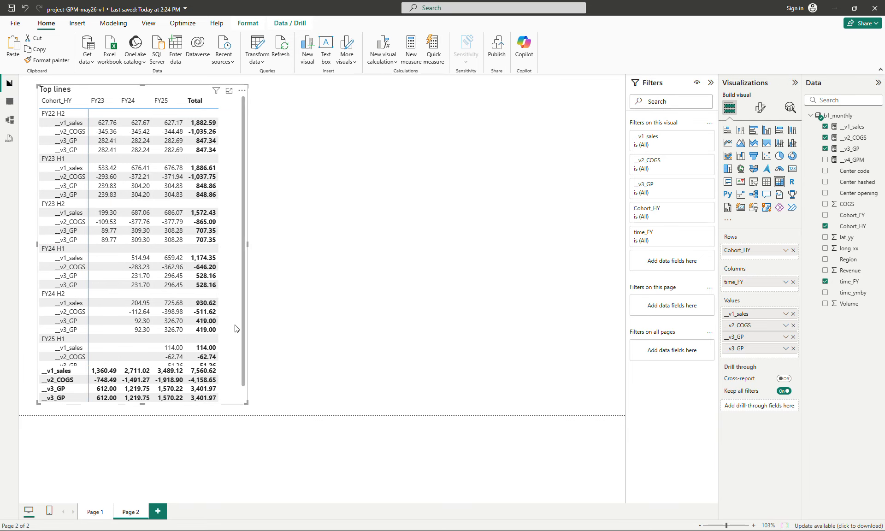
{"action": "key", "text": "ctrl+c"}
{"action": "key", "text": "ctrl+v"}
{"action": "left_click_drag", "start_coordinate": [323, 330], "coordinate": [459, 326]}
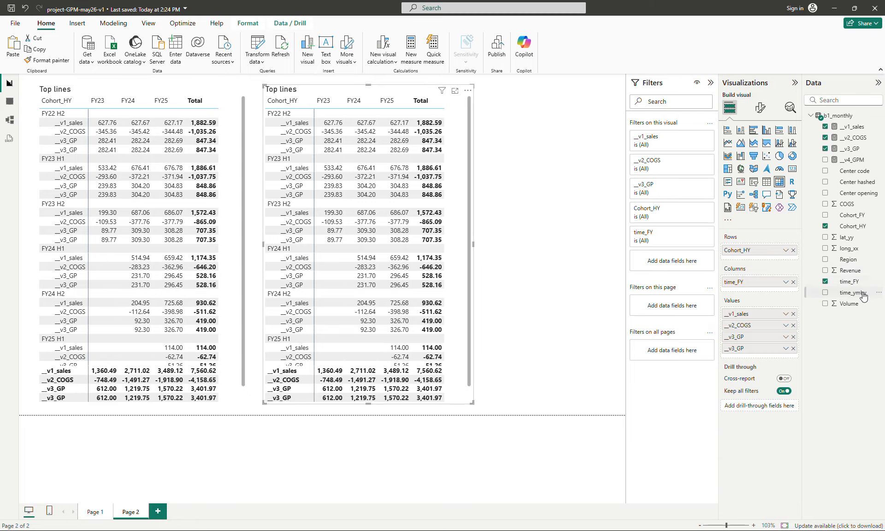
Replace time_FY with time_ymby as the duplicate matrix's columns and widen it
{"action": "mouse_move", "coordinate": [856, 293]}
{"action": "left_mouse_down"}
{"action": "mouse_move", "coordinate": [793, 286]}
{"action": "mouse_move", "coordinate": [868, 296]}
{"action": "mouse_move", "coordinate": [811, 276]}
{"action": "mouse_move", "coordinate": [747, 282]}
{"action": "left_mouse_up"}
{"action": "left_click", "coordinate": [794, 293]}
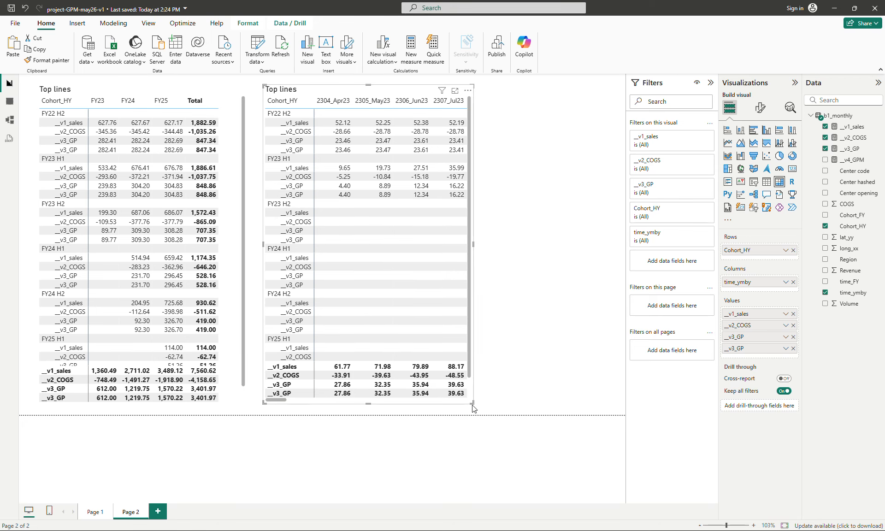
{"action": "left_click_drag", "start_coordinate": [506, 405], "coordinate": [607, 404]}
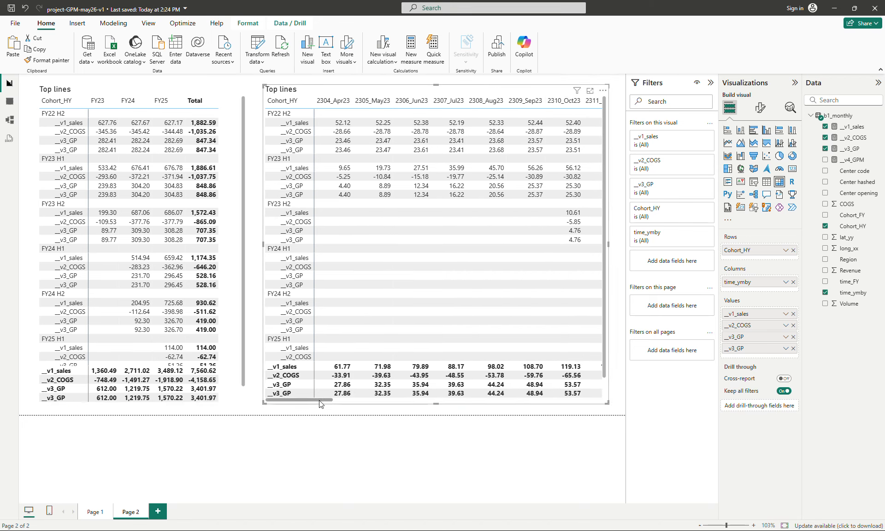
{"action": "left_click_drag", "start_coordinate": [319, 398], "coordinate": [304, 416]}
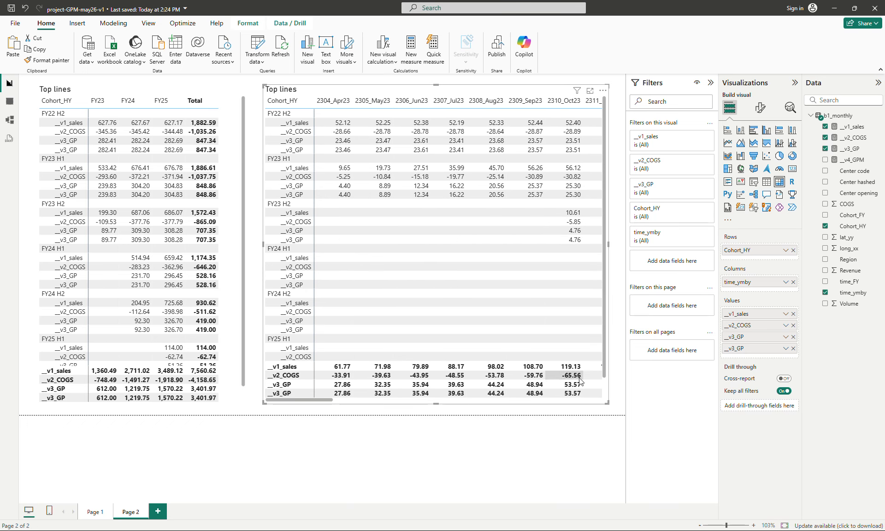
Switch back to Page 1
{"action": "left_click", "coordinate": [94, 513]}
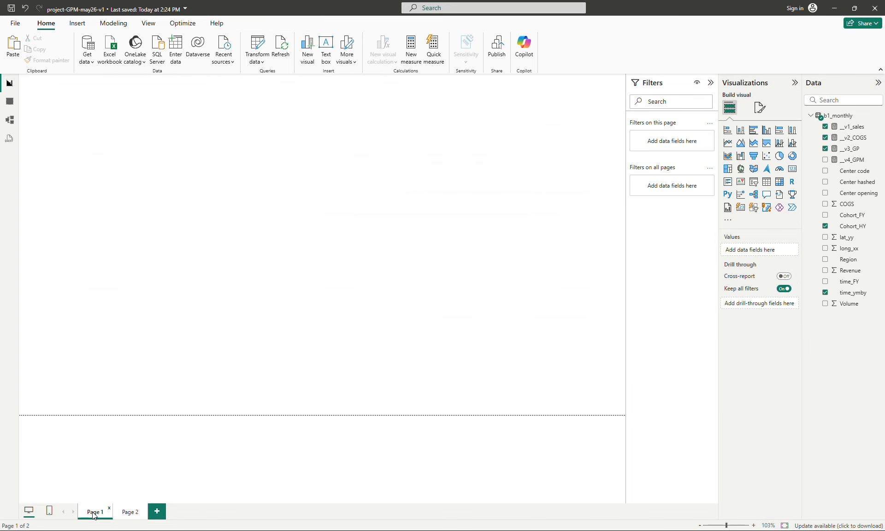